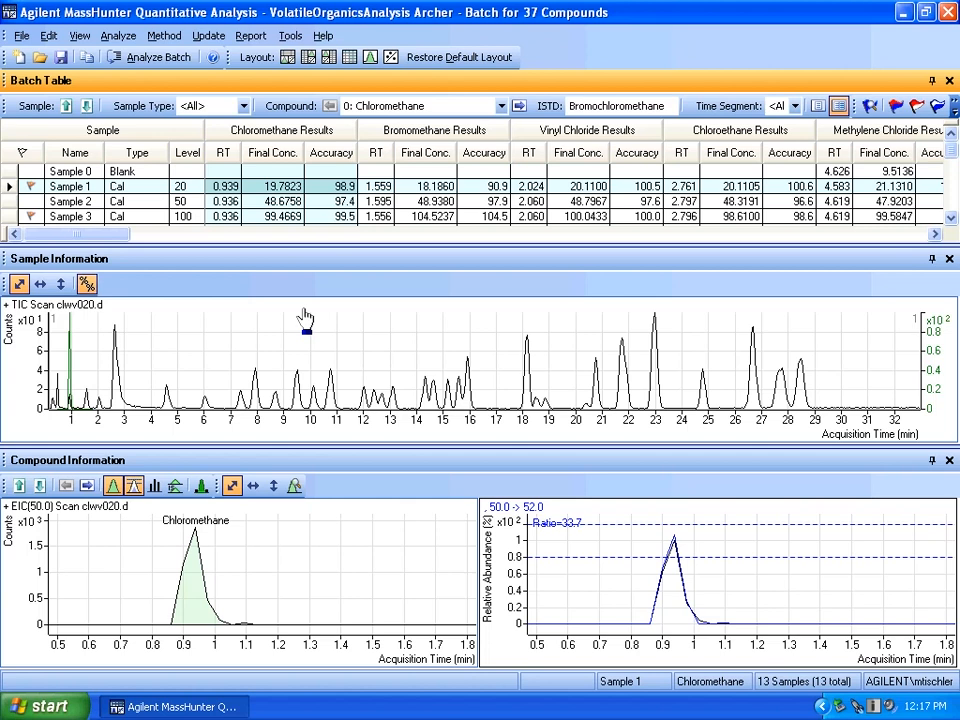
Step through Sample 1's compounds one by one, from Chloromethane through Toluene-d8, examining each compound's peak and qualifier ratios
left_click(519, 107)
left_click(519, 107)
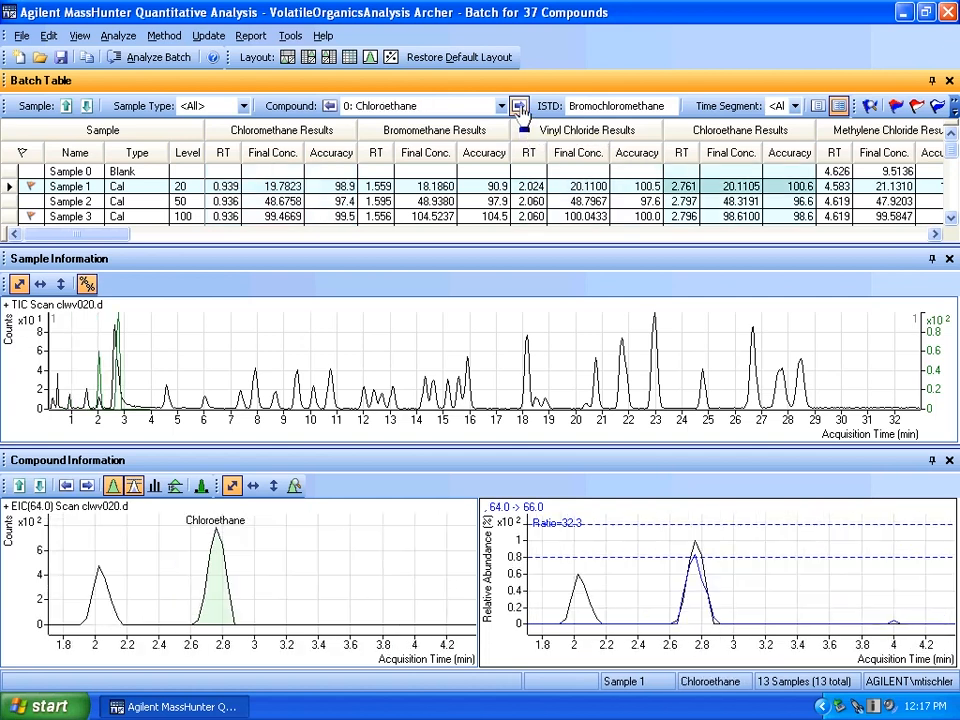
left_click(519, 107)
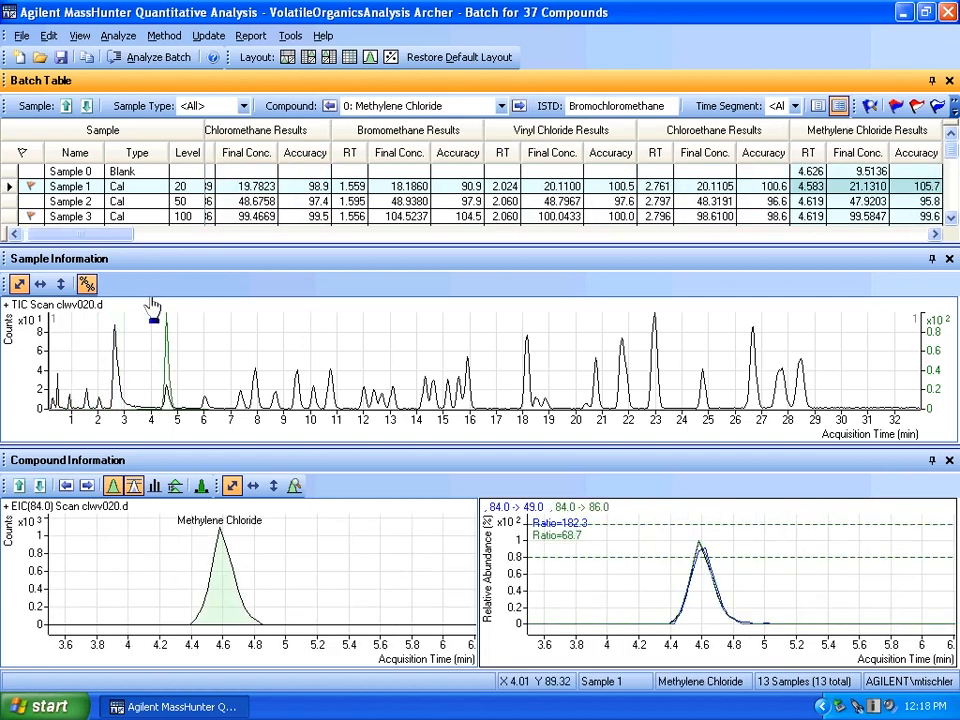
left_click(519, 107)
left_click(519, 107)
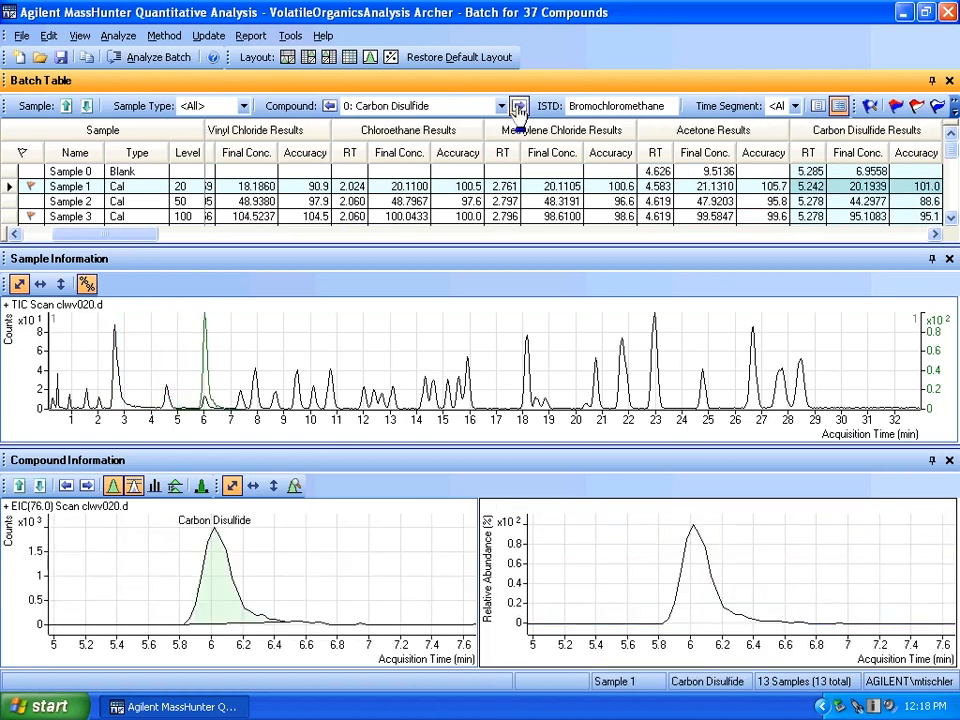
left_click(519, 107)
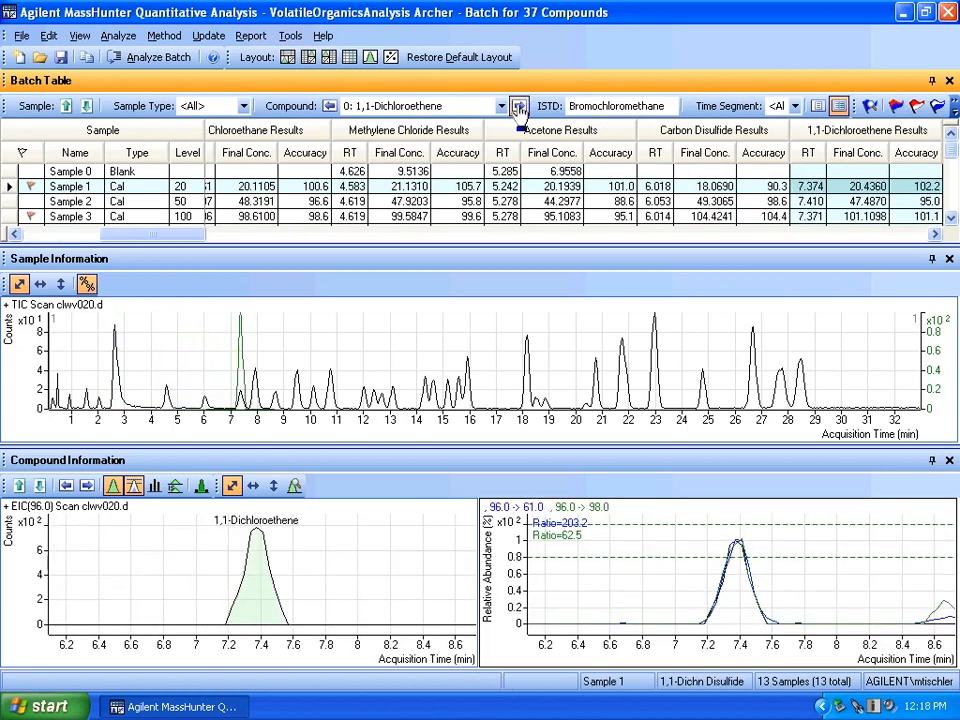
left_click(519, 107)
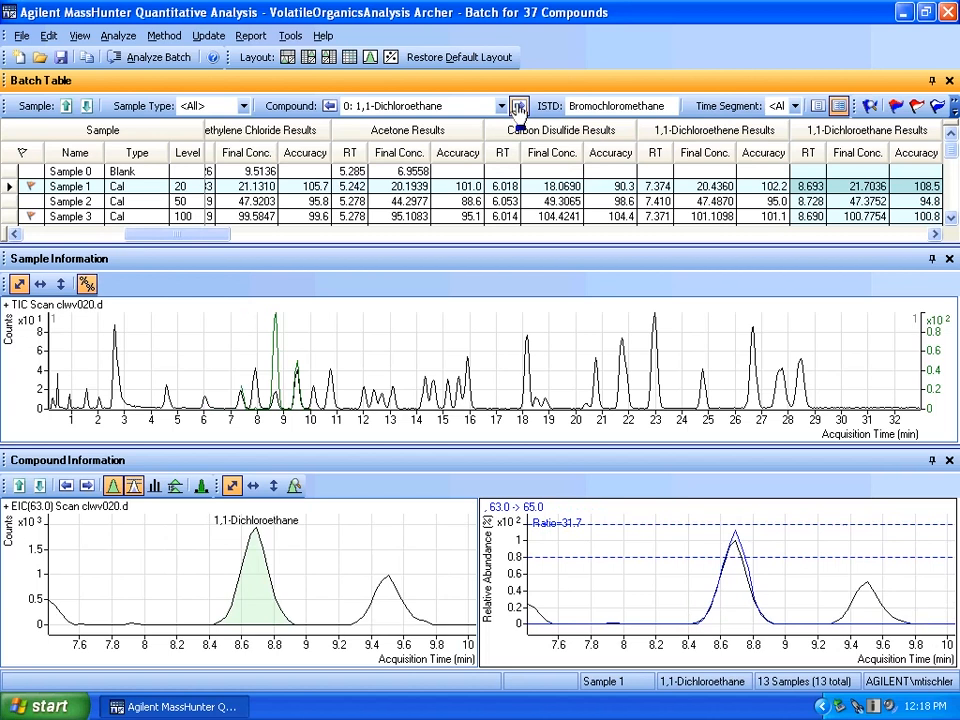
left_click(519, 107)
left_click(519, 107)
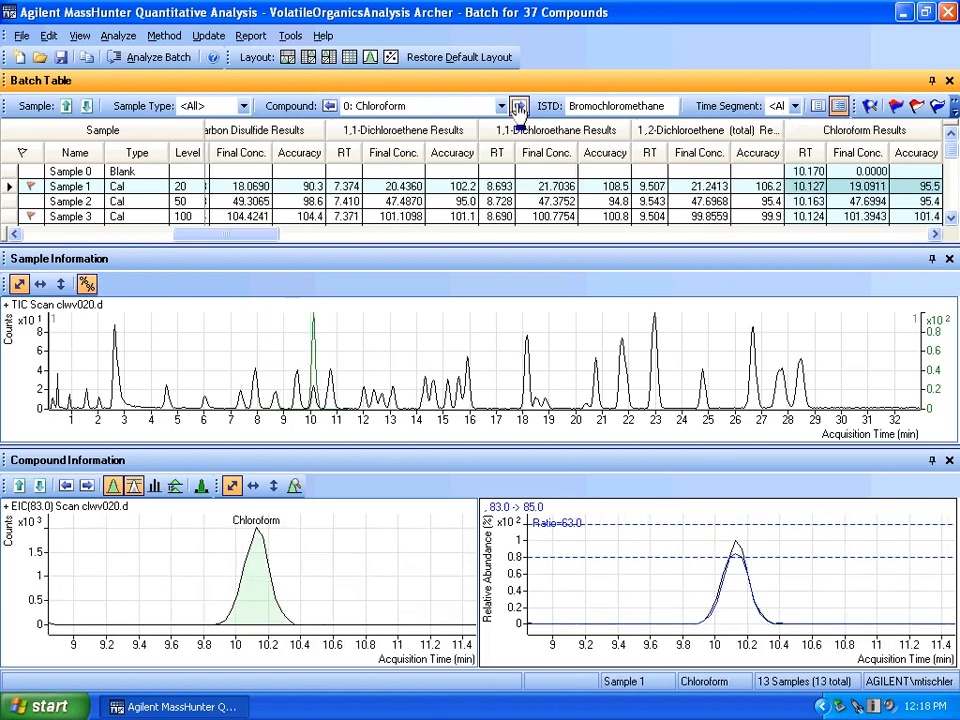
left_click(519, 107)
left_click(519, 107)
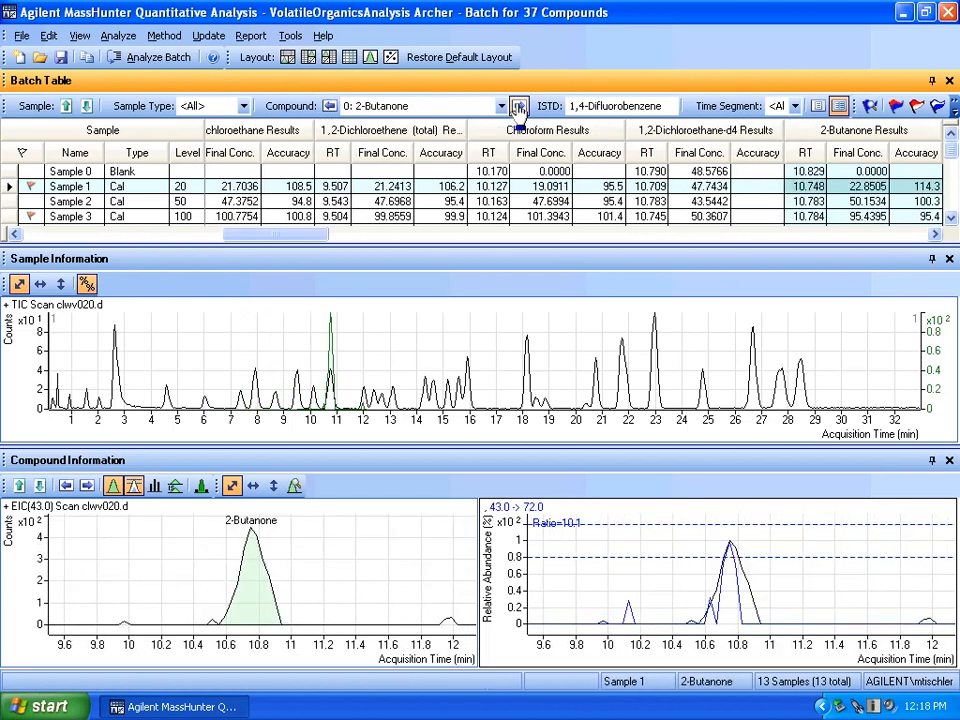
left_click(519, 107)
left_click(519, 107)
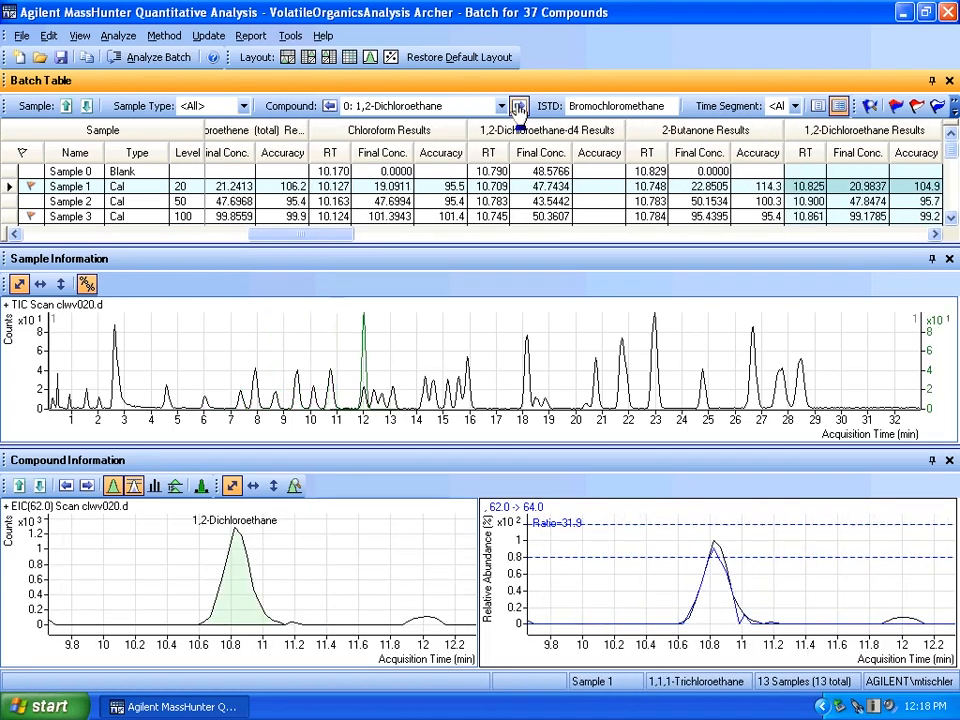
left_click(519, 107)
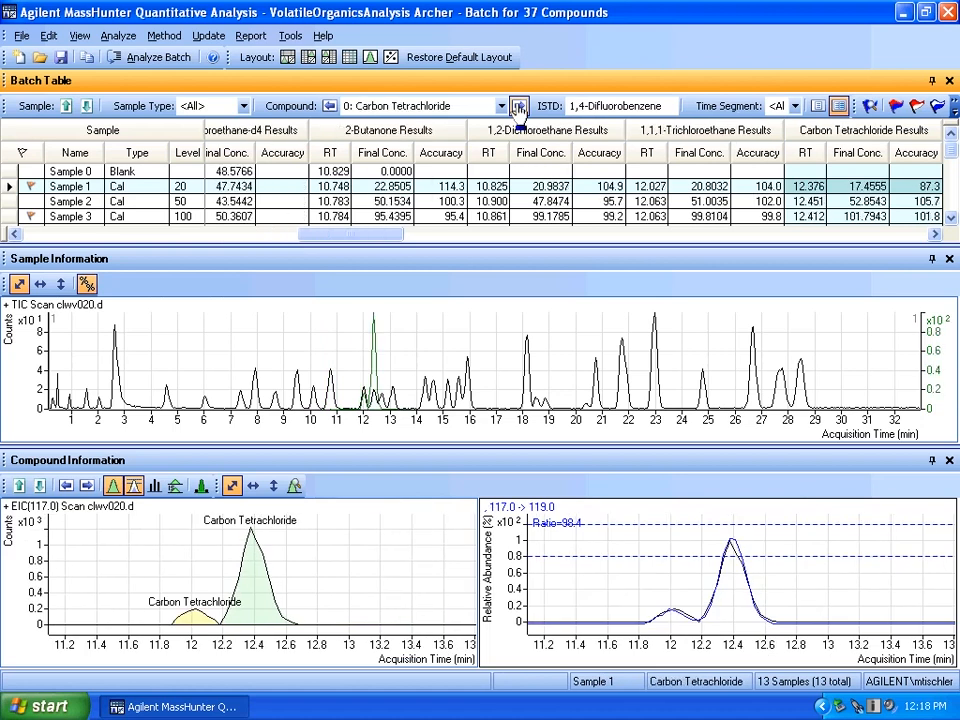
left_click(519, 107)
left_click(519, 107)
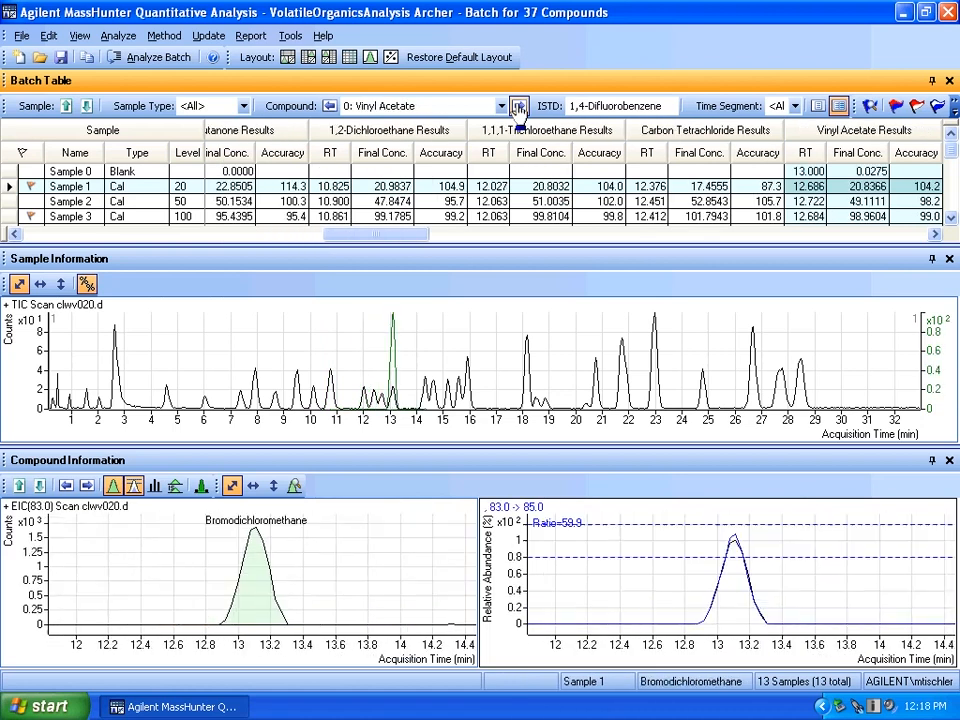
left_click(519, 107)
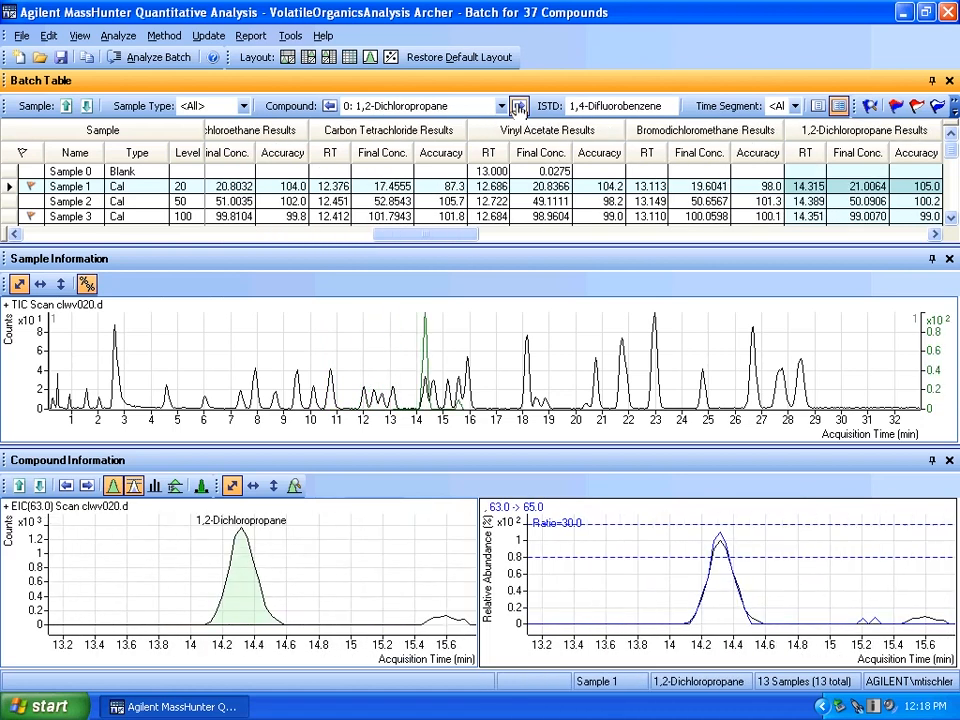
left_click(519, 107)
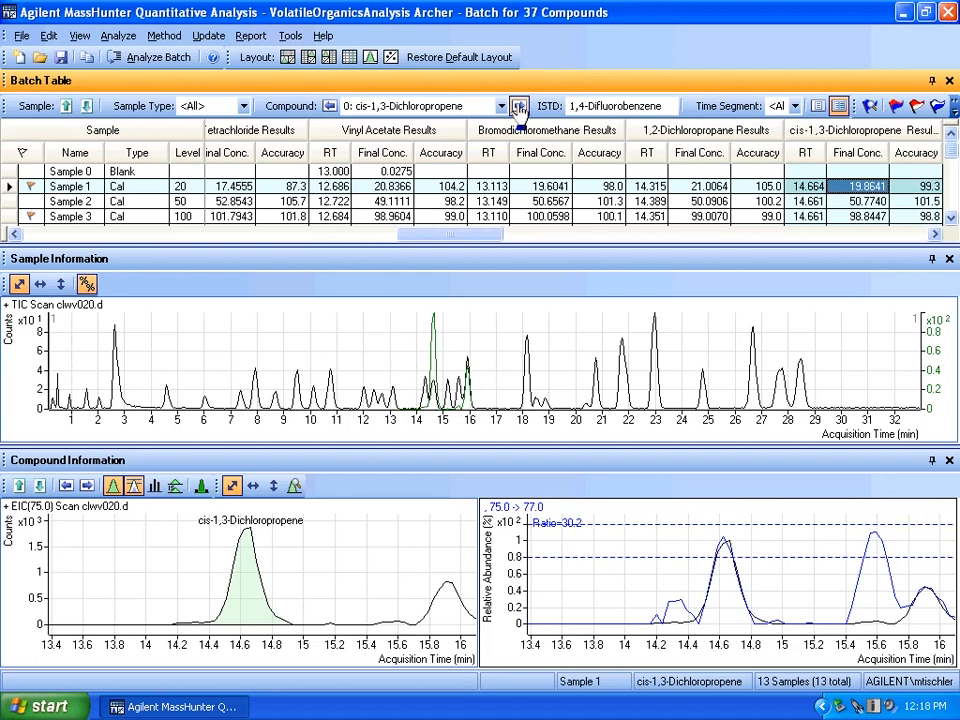
left_click(519, 107)
left_click(519, 107)
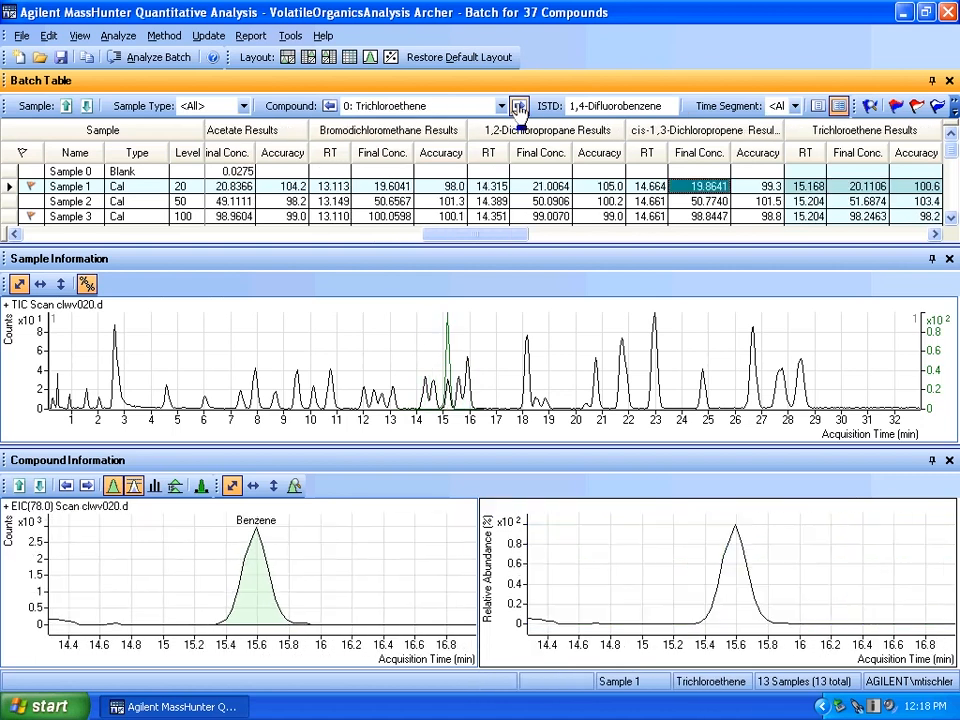
left_click(519, 107)
left_click(519, 107)
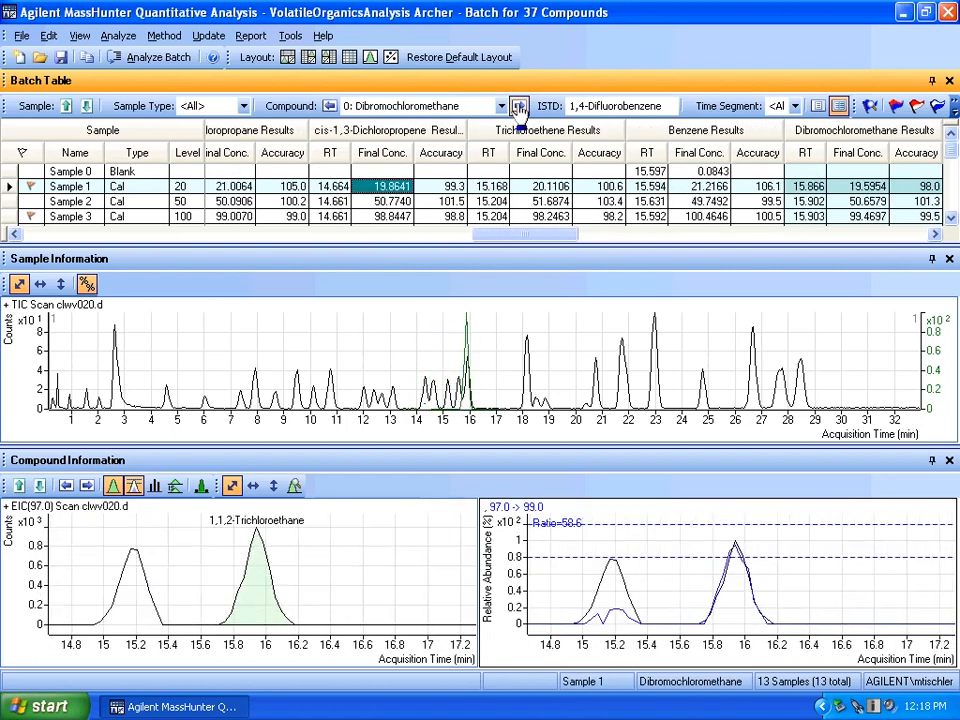
left_click(519, 107)
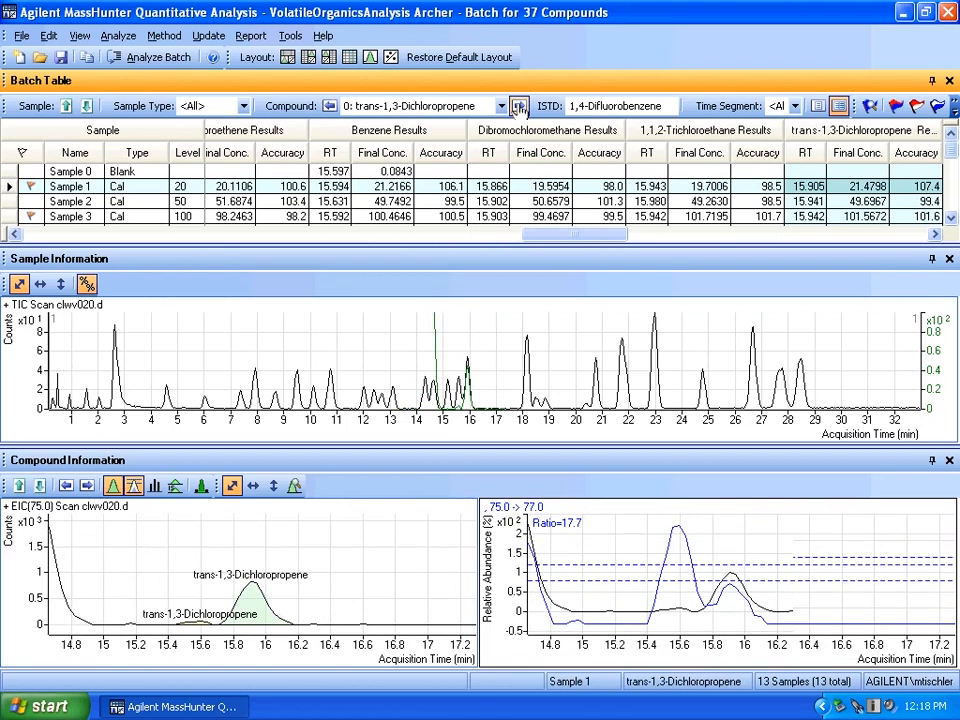
left_click(519, 107)
left_click(519, 107)
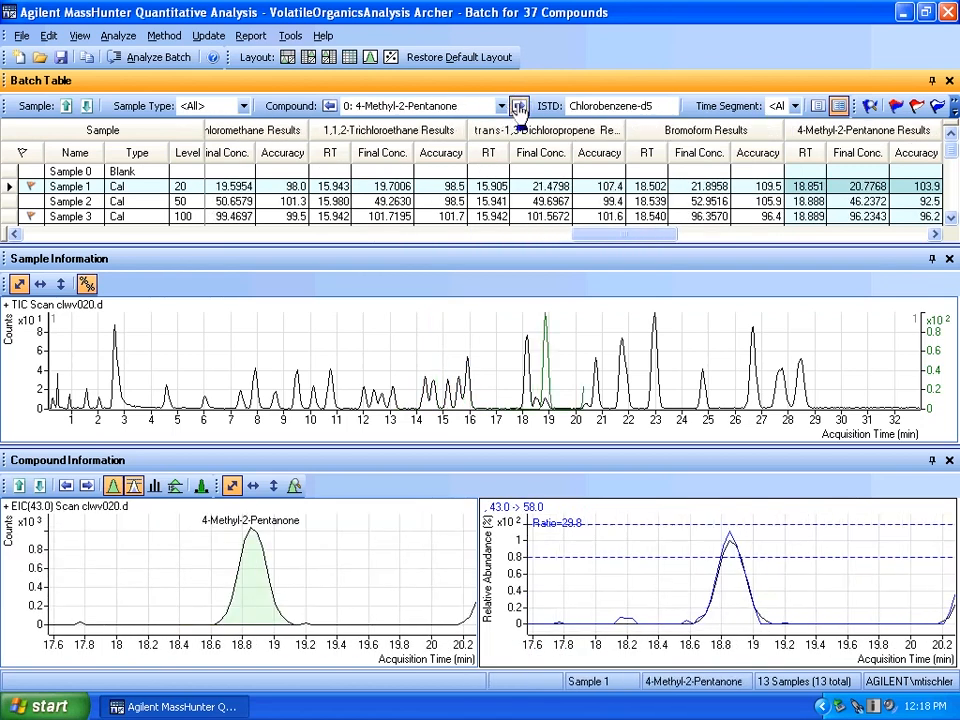
left_click(519, 107)
left_click(519, 107)
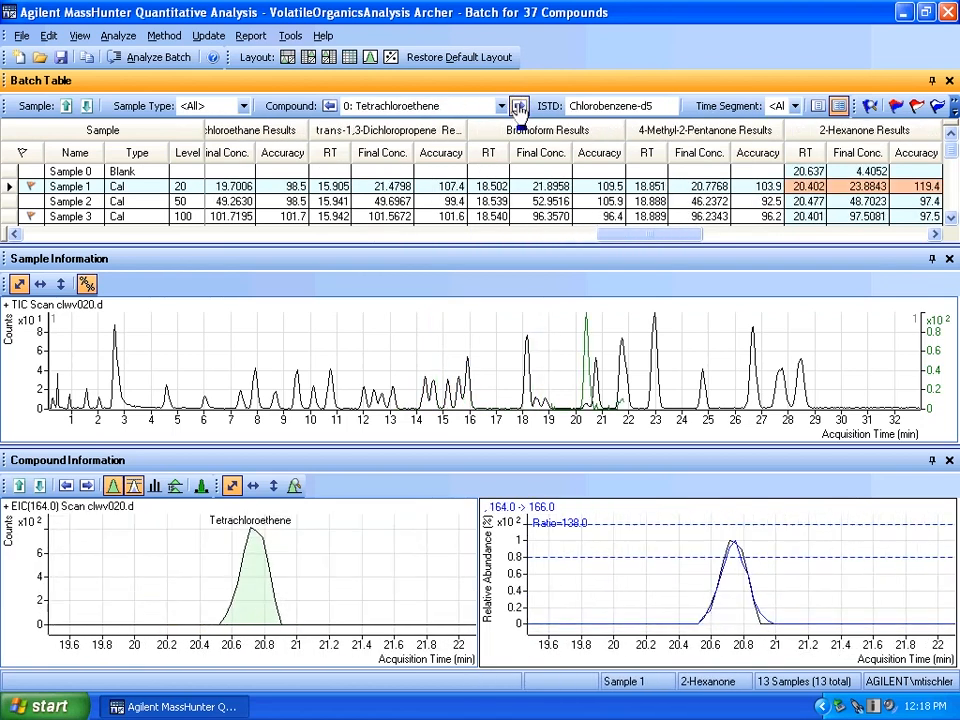
left_click(519, 107)
left_click(519, 107)
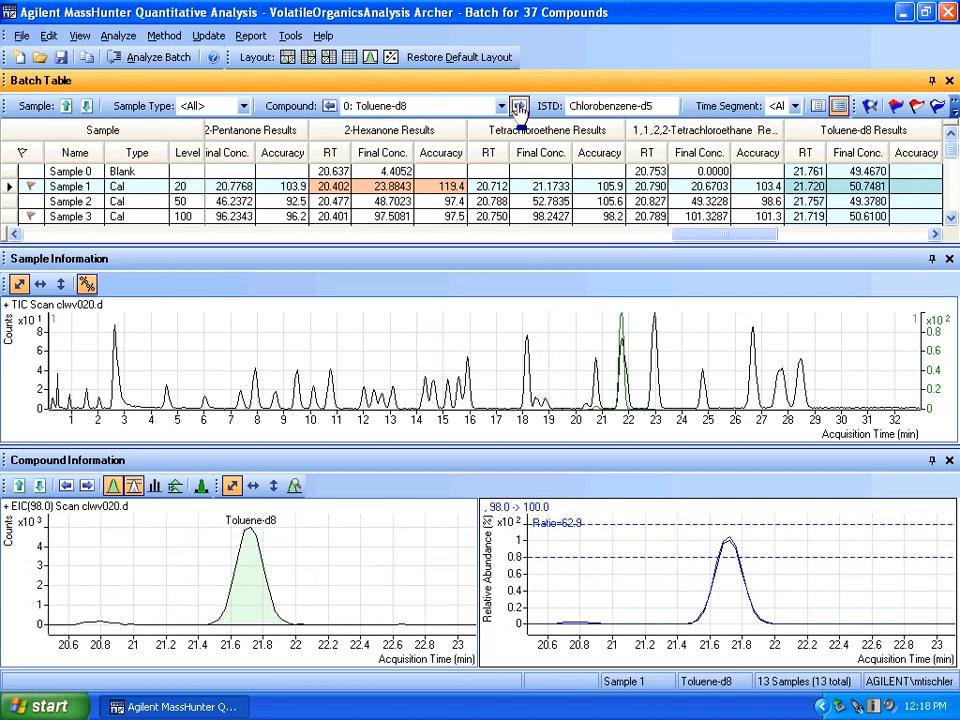
left_click(519, 107)
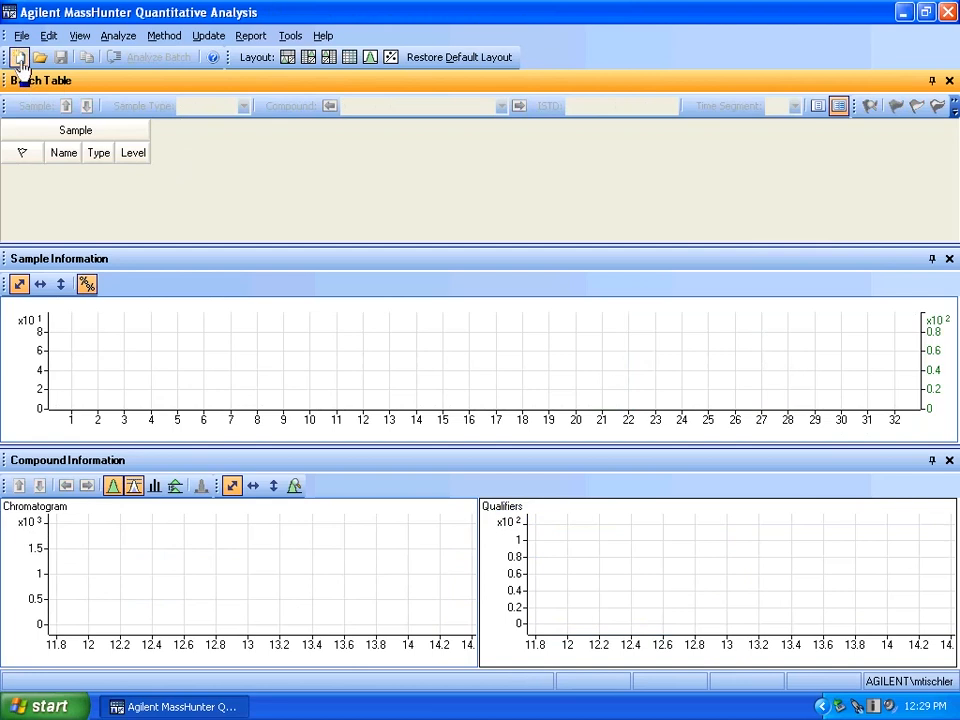
Create a new batch named Compound_Perception in the VolatileOrganicsAnalysis Archer folder
left_click(18, 58)
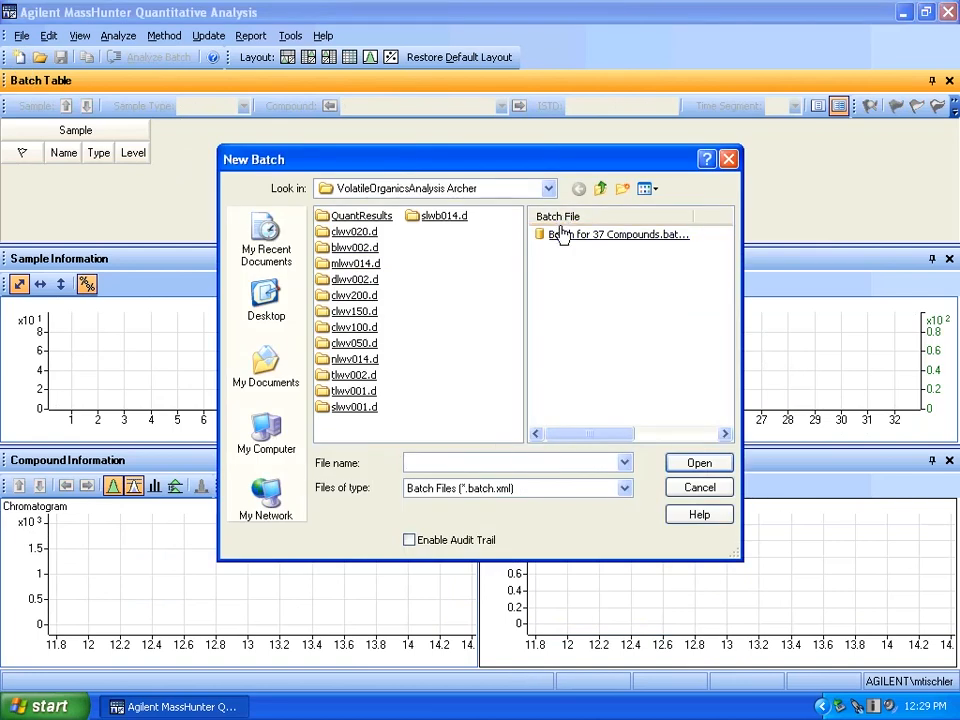
type("Compound_Perception")
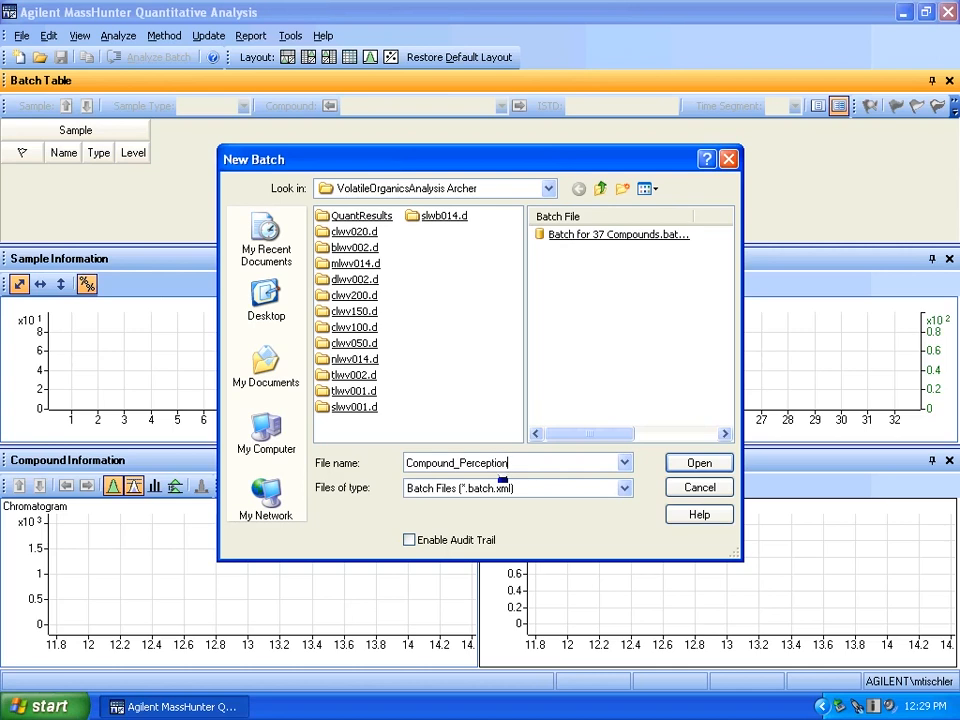
left_click(697, 465)
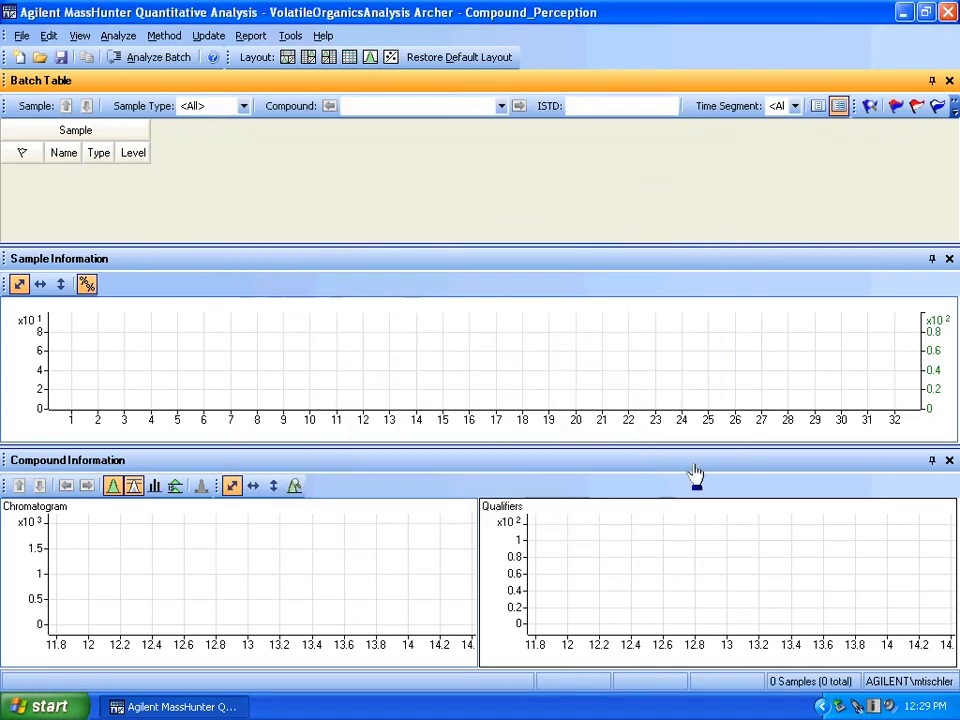
Add all the sample data files in the batch folder to the batch
left_click(21, 38)
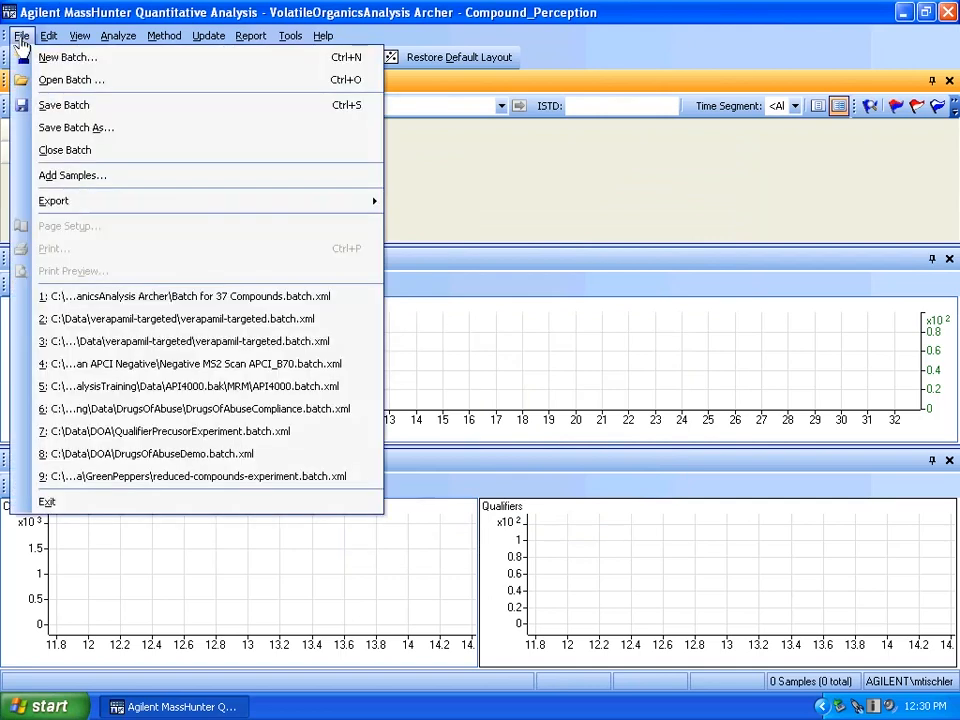
left_click(79, 180)
left_click(392, 475)
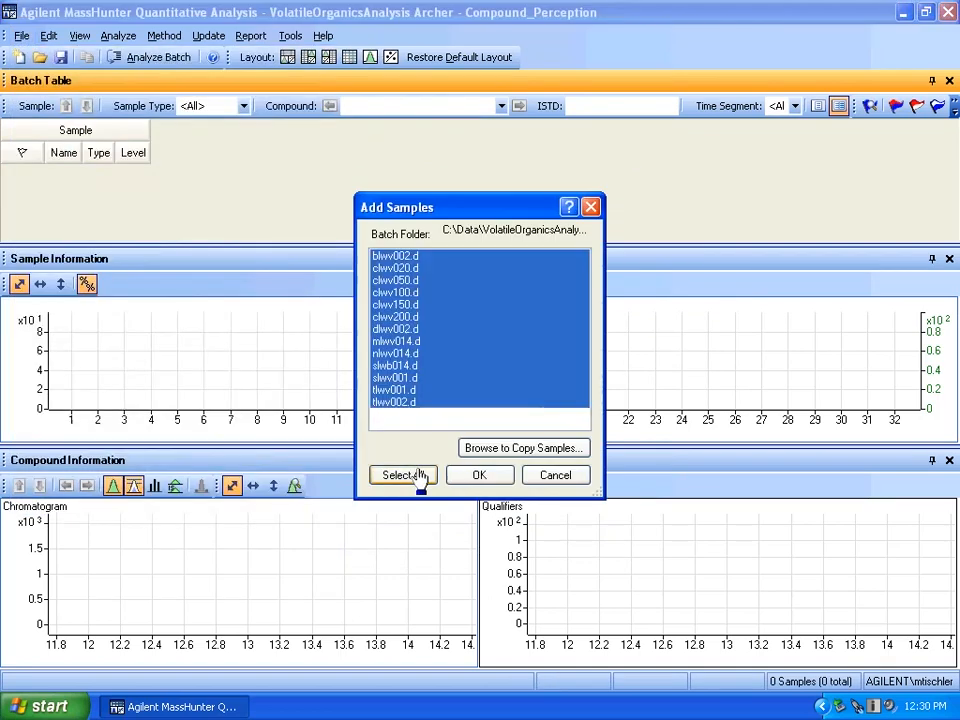
left_click(476, 476)
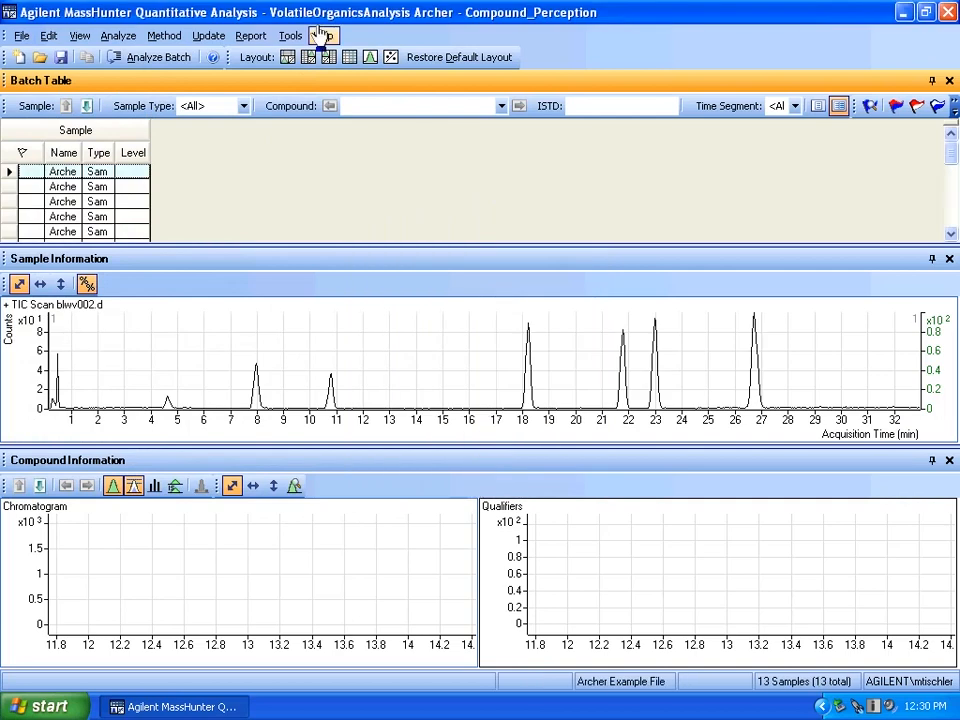
Create a new method from acquired scan data, using the clwv200.d data file
left_click(170, 40)
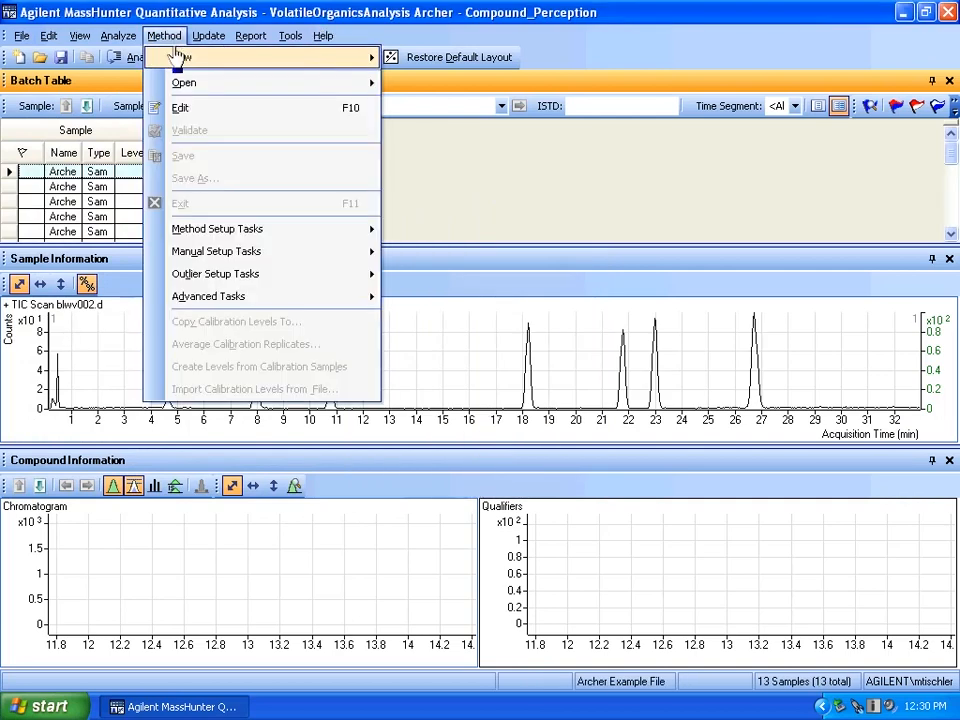
mouse_move(261, 60)
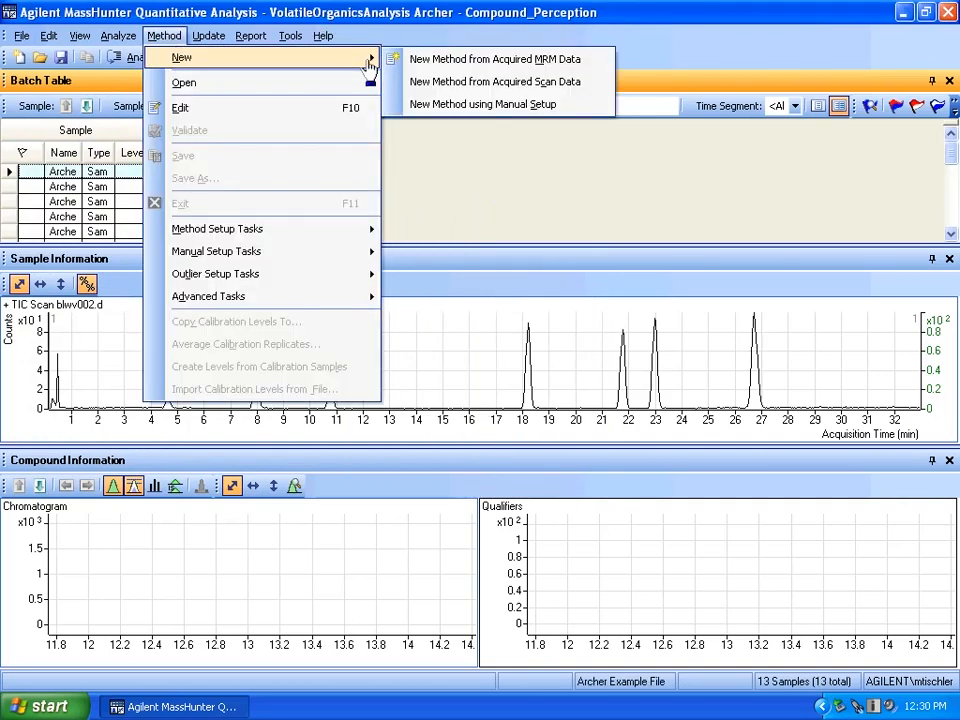
left_click(412, 84)
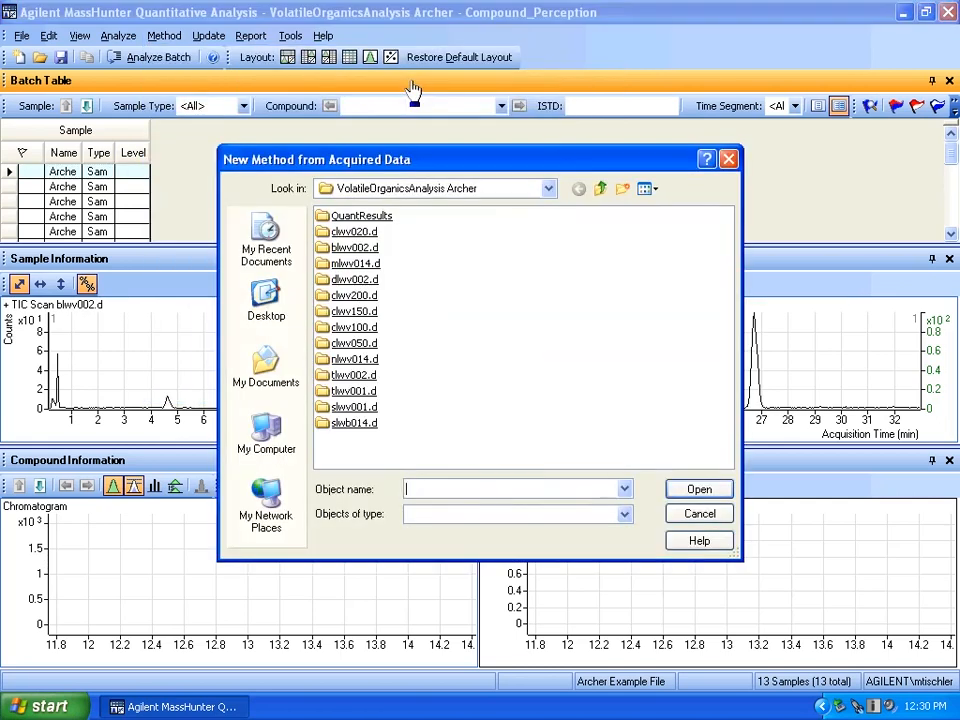
left_click(366, 297)
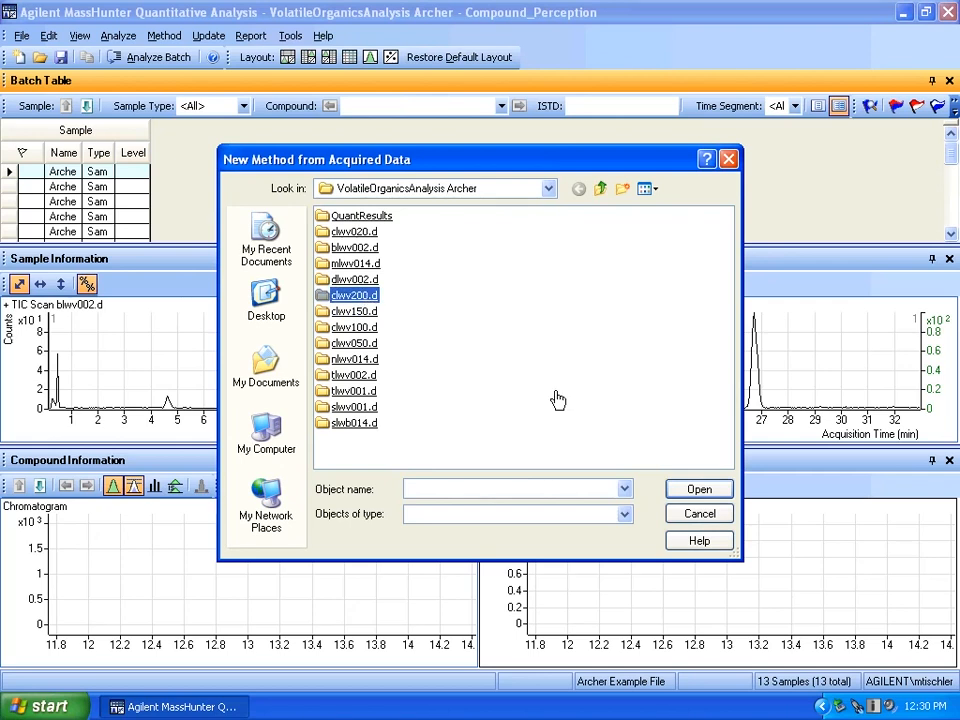
key("Return")
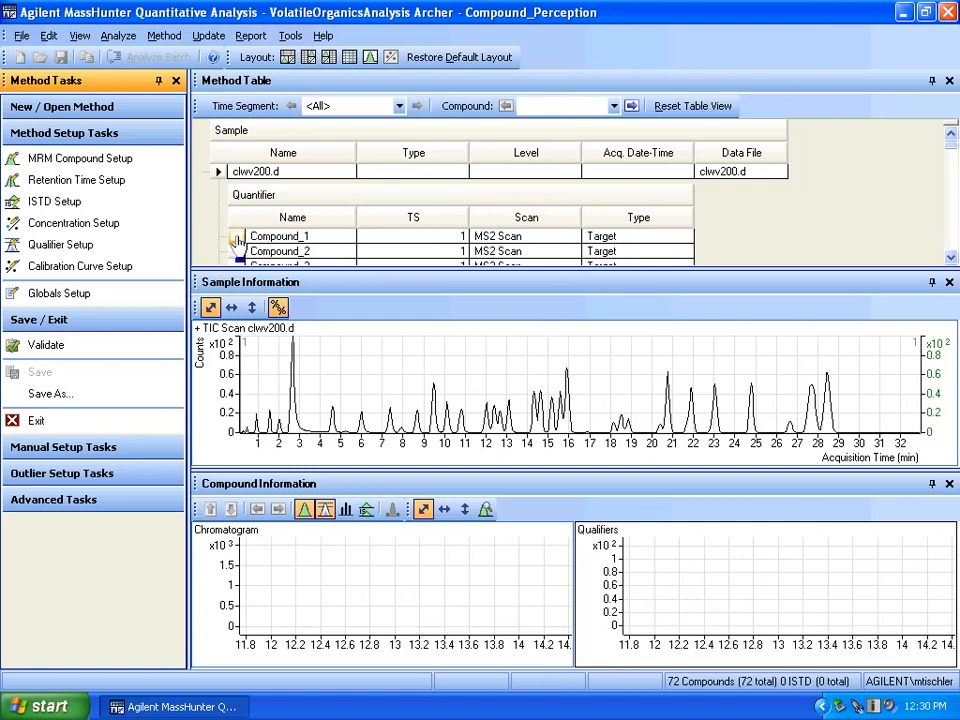
Review the compound ions in MRM Compound Setup and Compound_4's qualifier ions in Qualifier Setup, enlarging the method table to show more rows
left_click(92, 165)
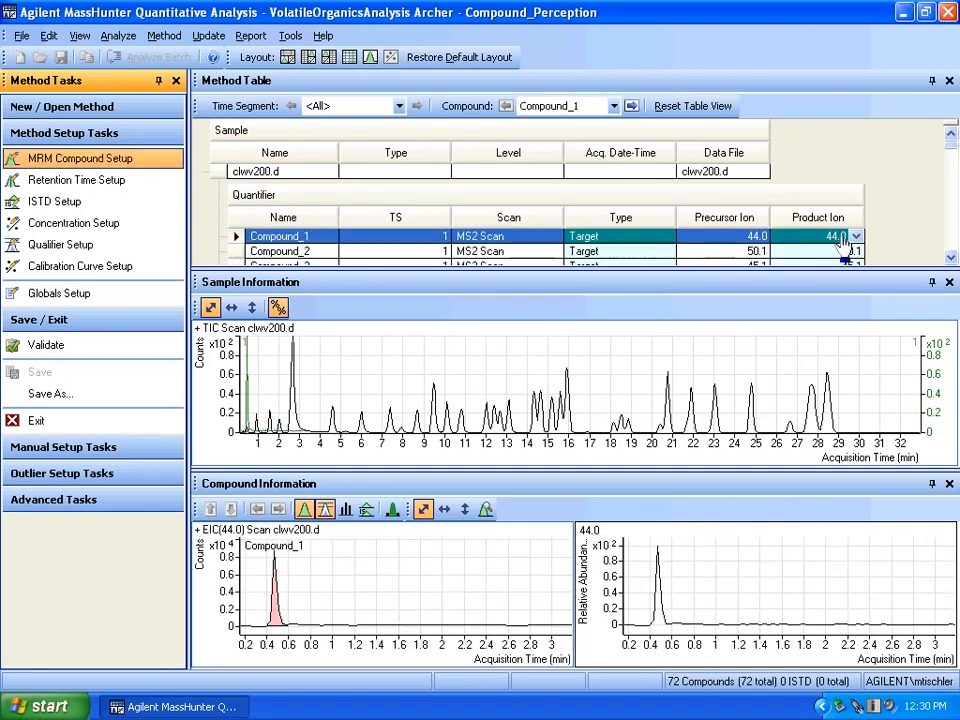
left_click(100, 245)
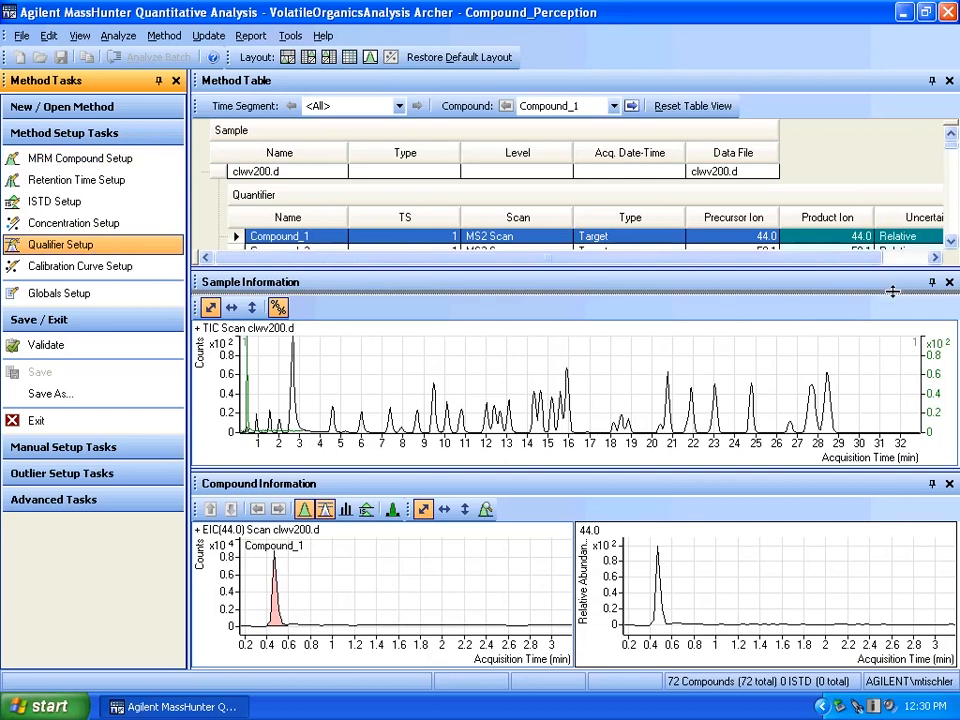
left_click_drag(896, 270, 831, 316)
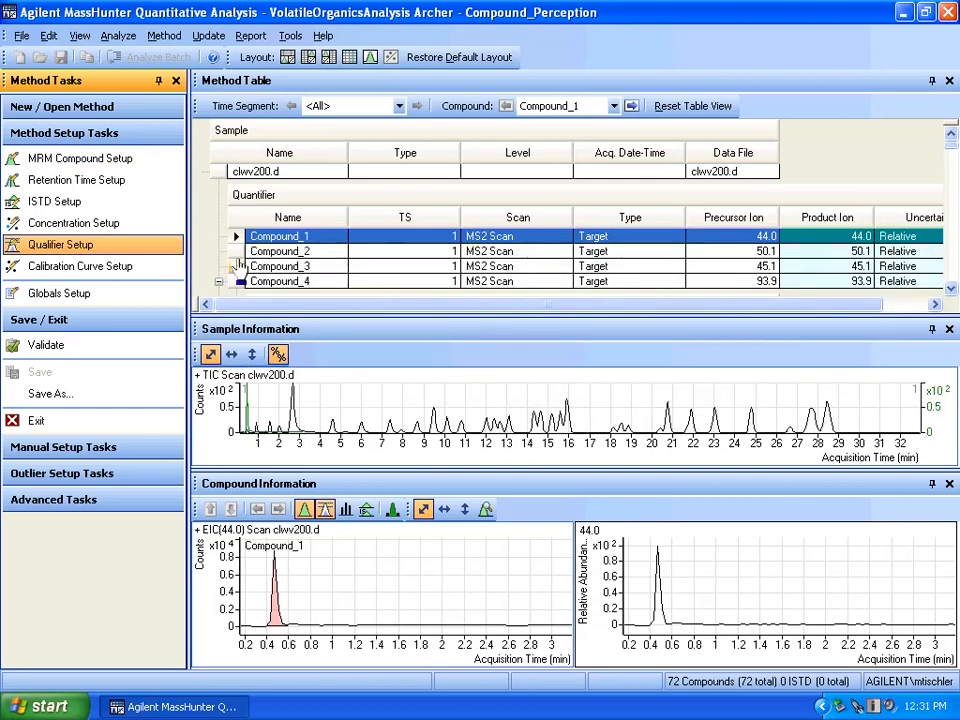
scroll(712, 232, "down", 1)
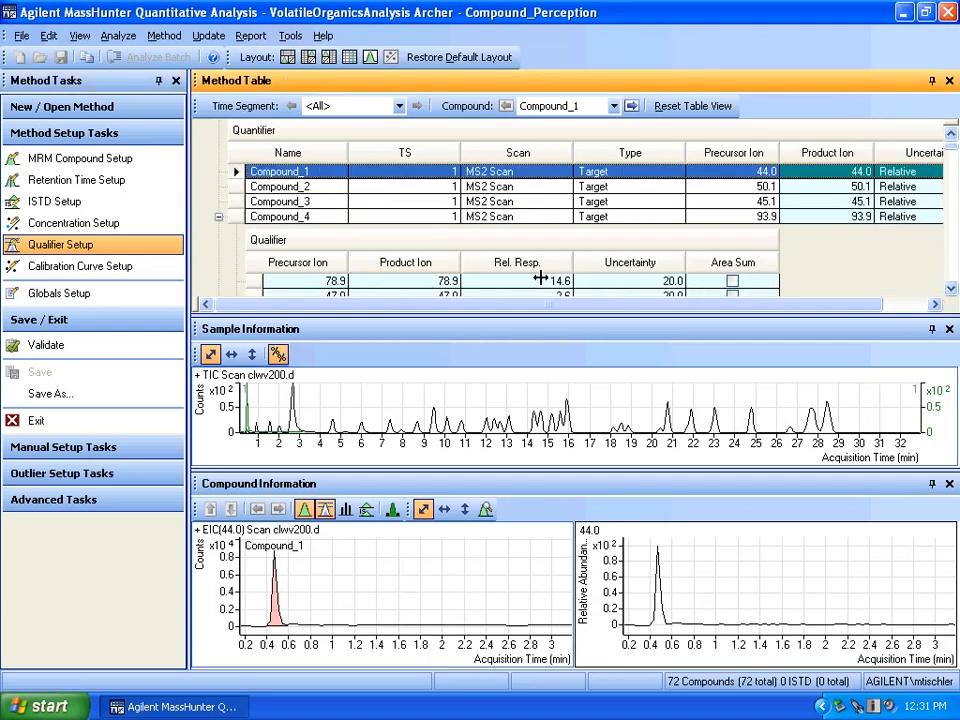
left_click(437, 299)
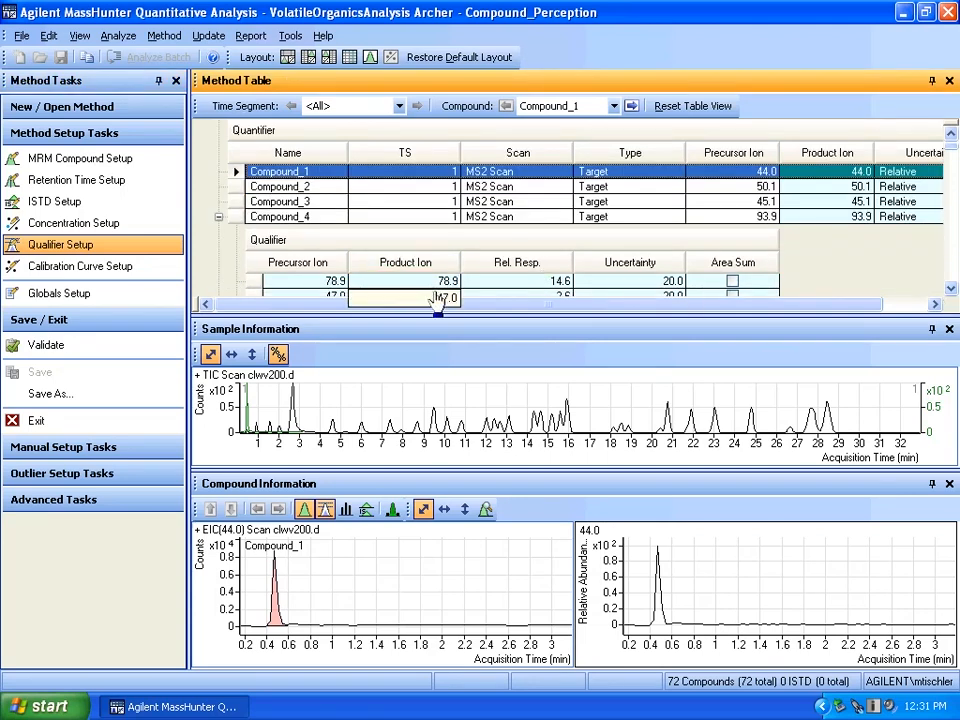
left_click(951, 290)
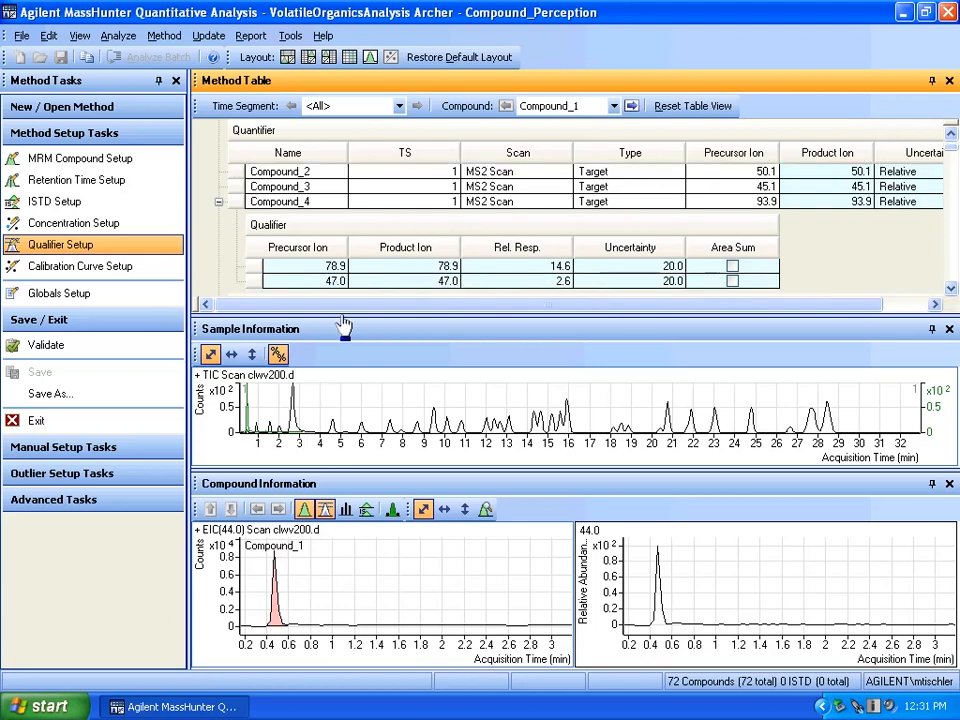
Enlarge the sample chromatogram and step through Compound_2 to Compound_38 one by one, examining each compound's peak and qualifier ion overlay
left_click_drag(343, 320, 343, 290)
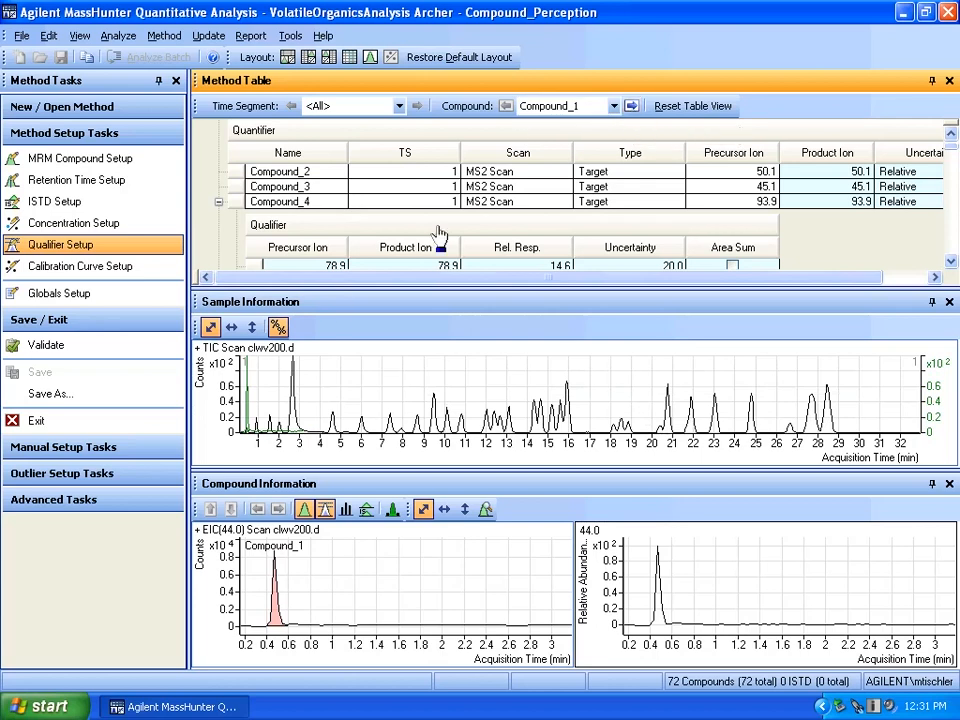
left_click(631, 106)
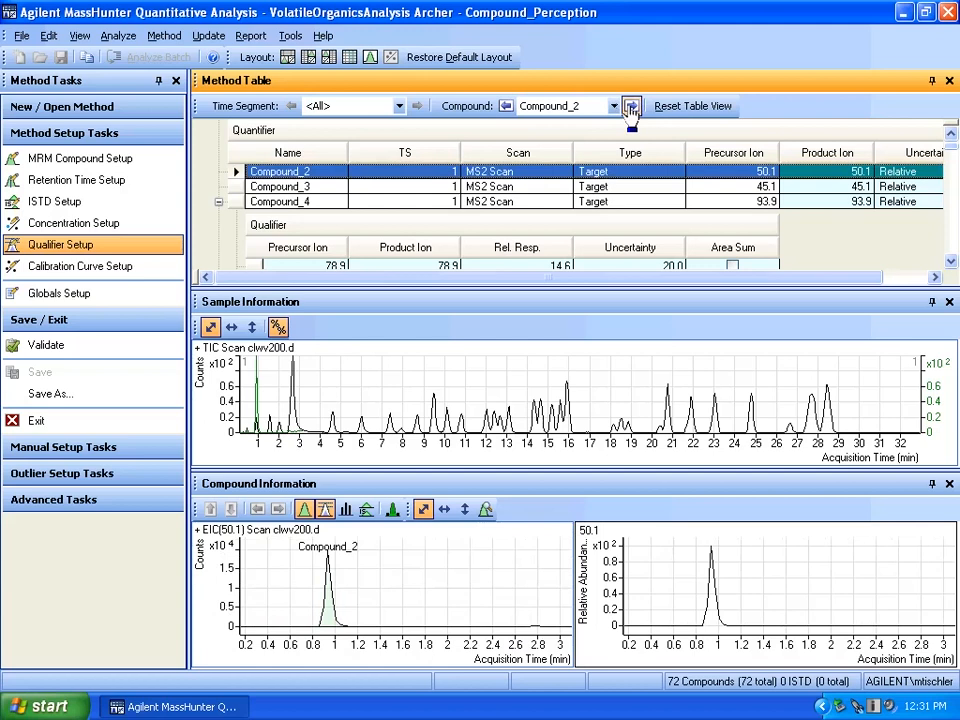
left_click(631, 106)
left_click(630, 106)
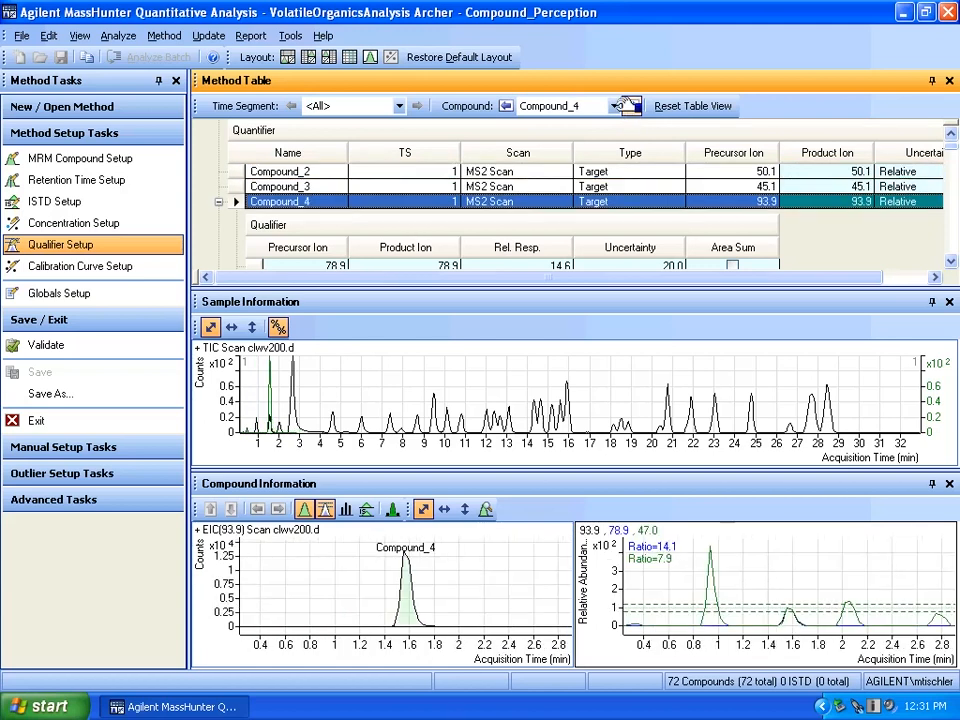
left_click(631, 106)
left_click(631, 106)
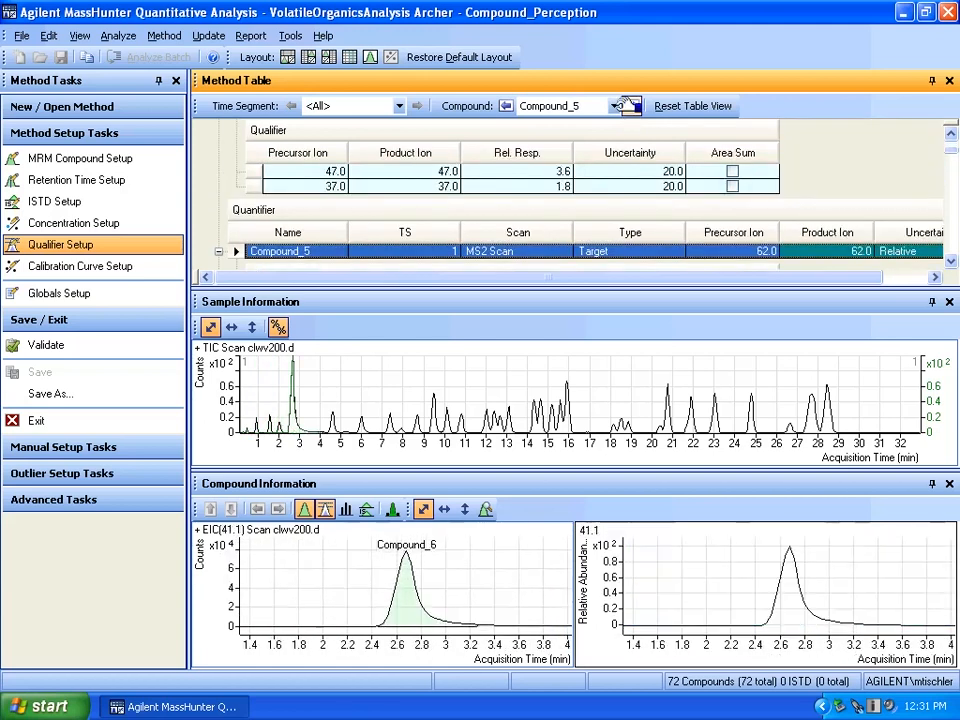
left_click(631, 106)
left_click(631, 106)
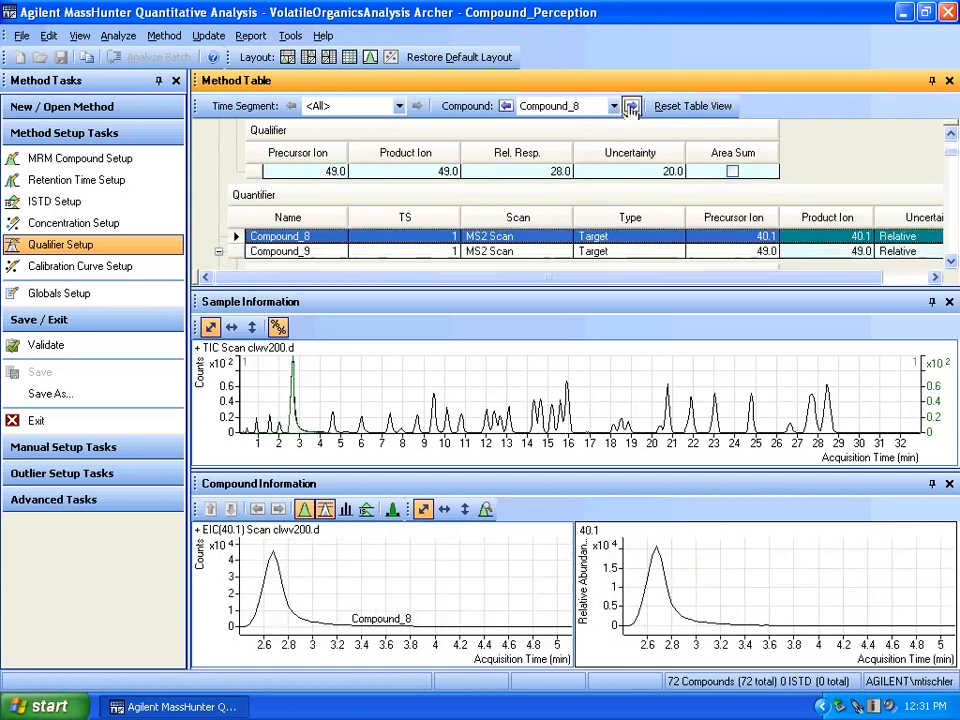
left_click(631, 106)
left_click(631, 106)
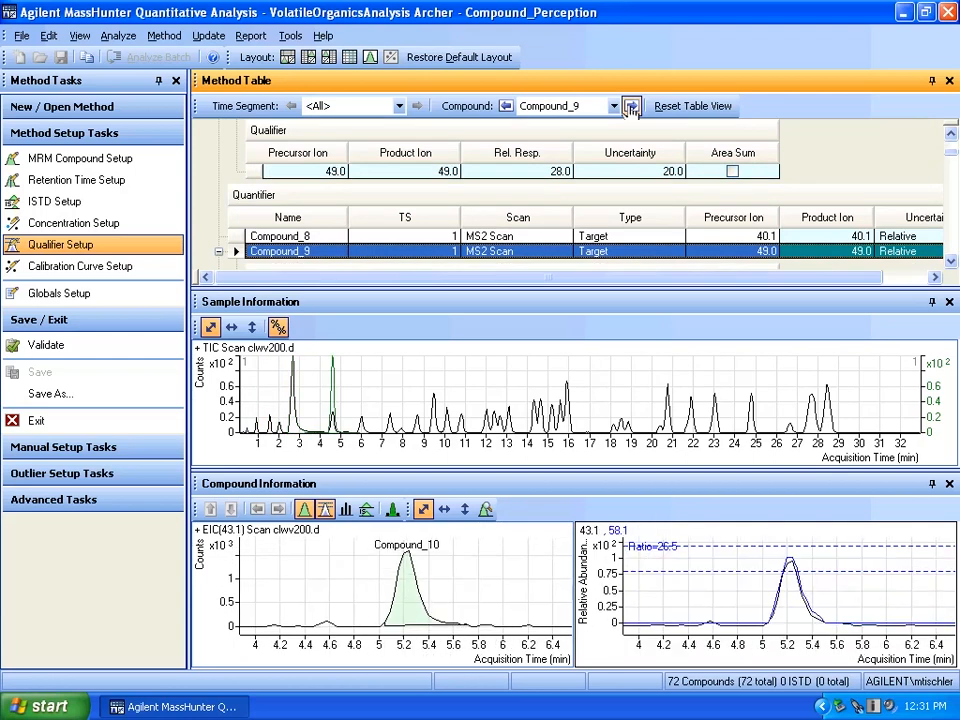
left_click(631, 106)
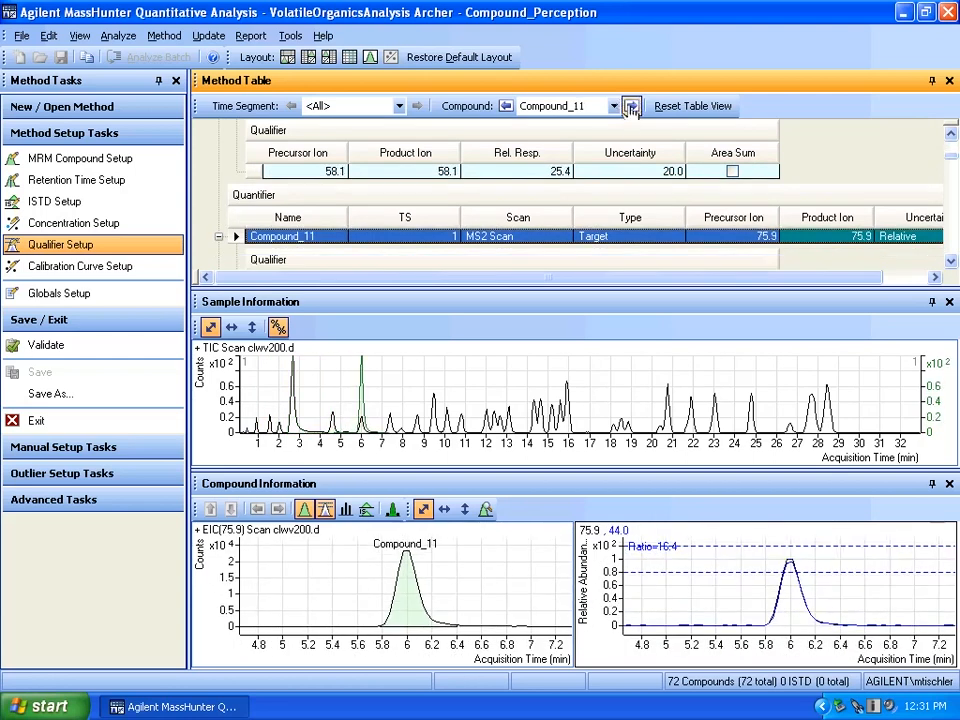
left_click(631, 106)
left_click(631, 106)
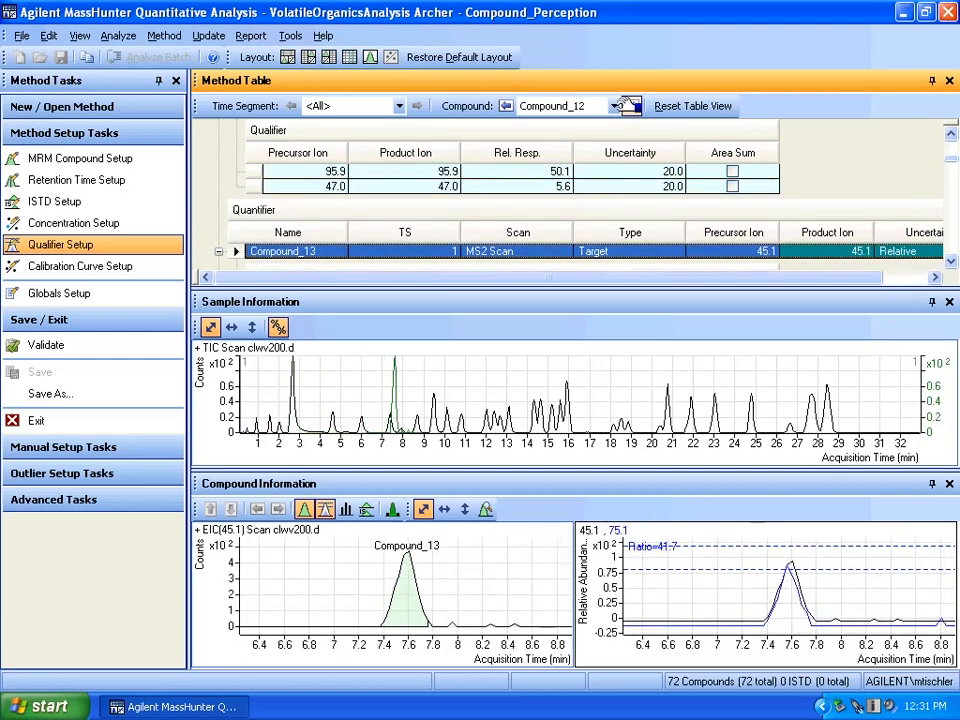
left_click(631, 106)
left_click(631, 106)
left_click(631, 106)
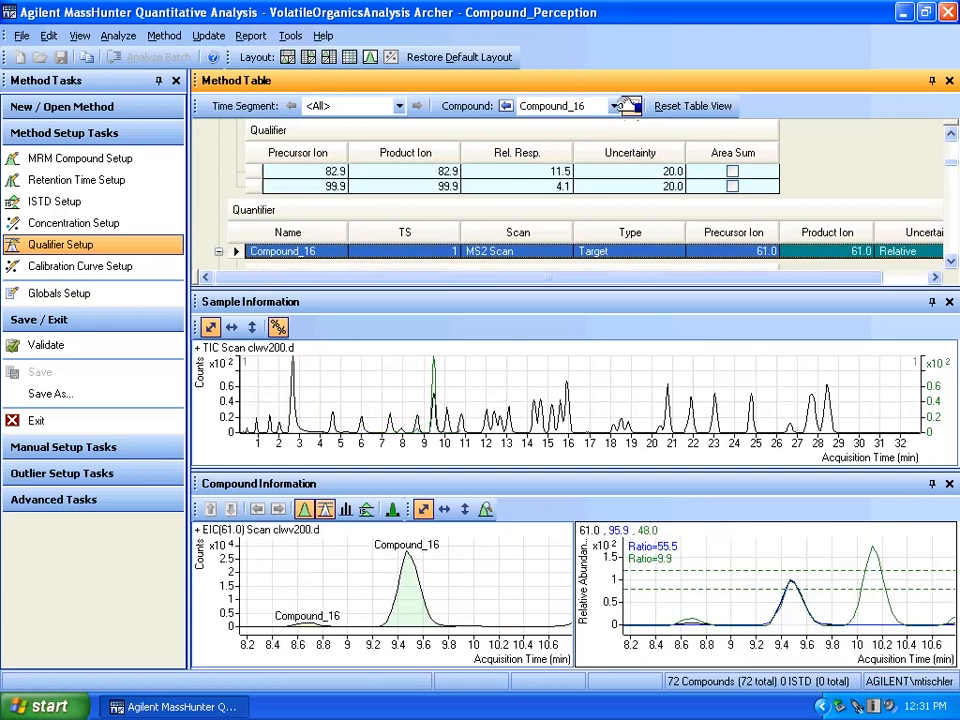
left_click(631, 106)
left_click(631, 106)
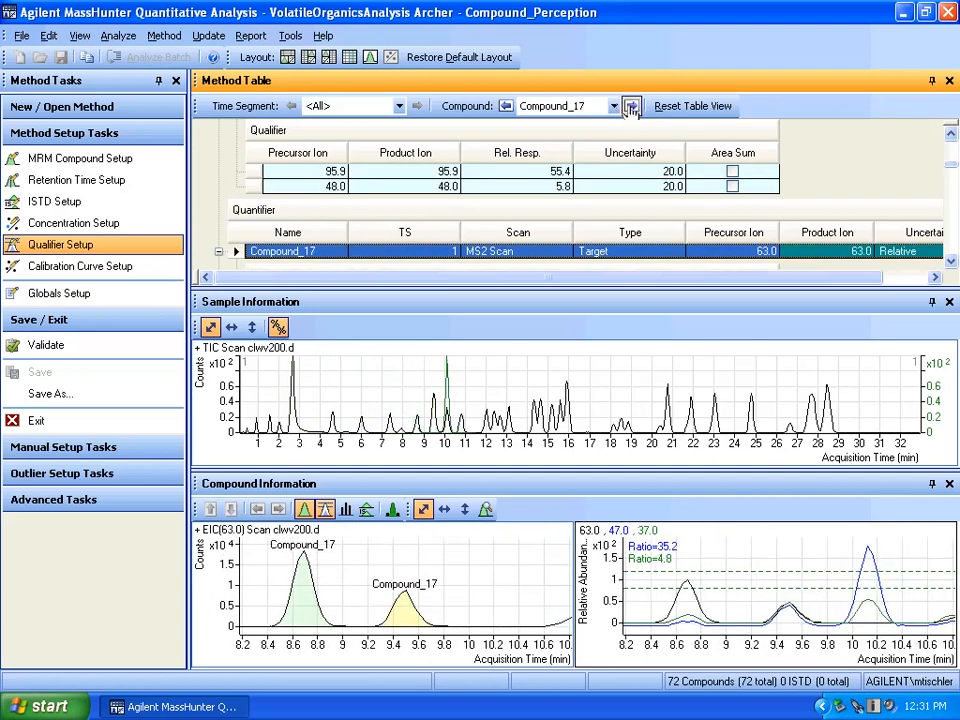
left_click(631, 106)
left_click(631, 106)
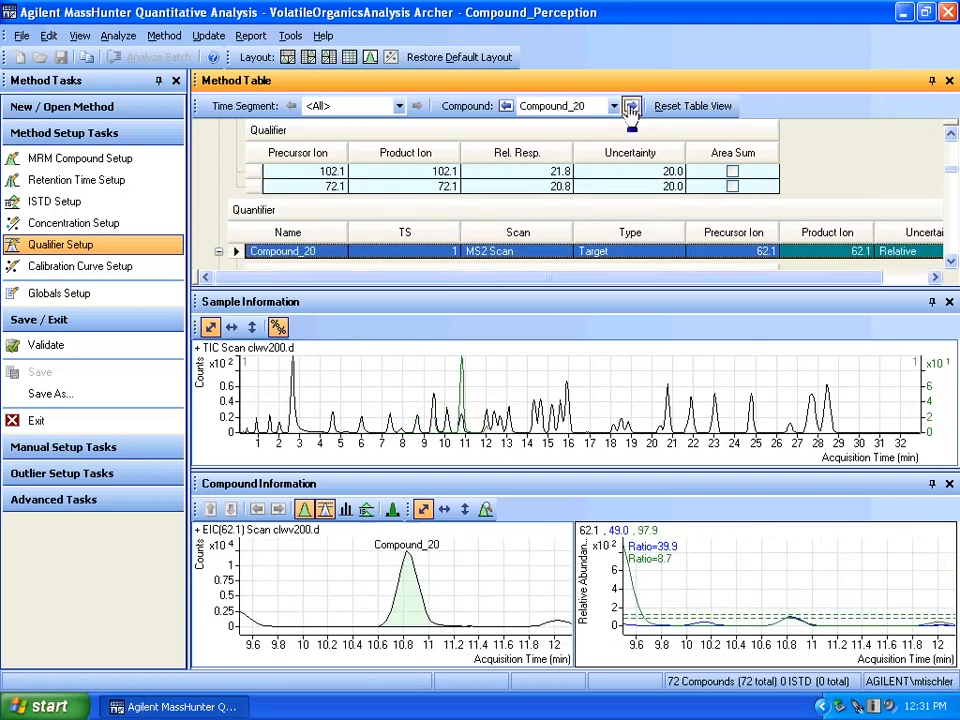
left_click(631, 106)
left_click(631, 106)
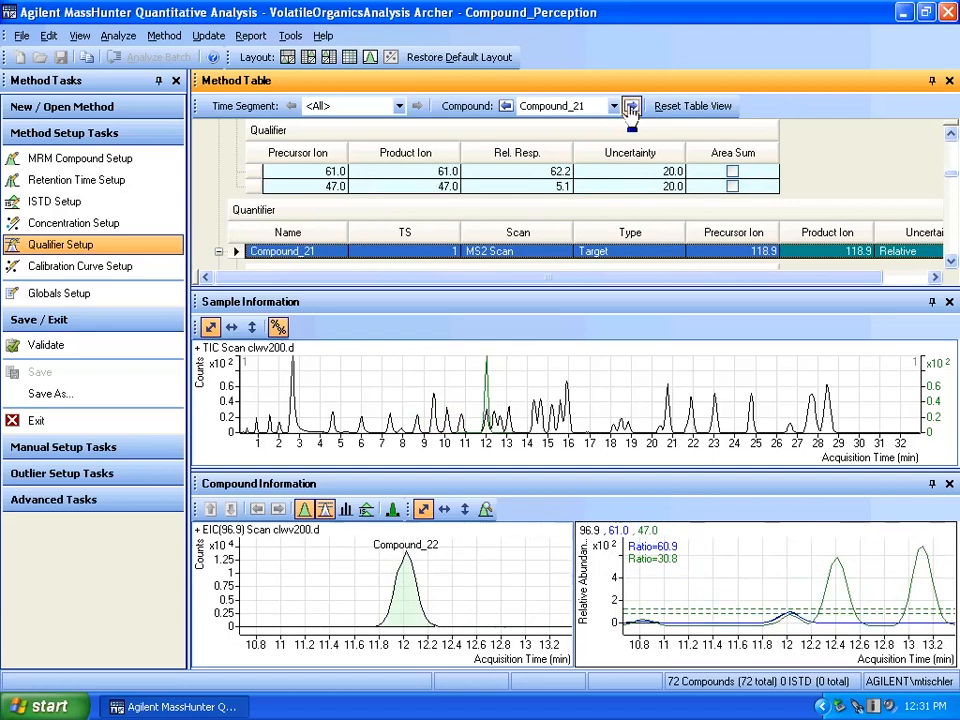
left_click(631, 106)
left_click(631, 106)
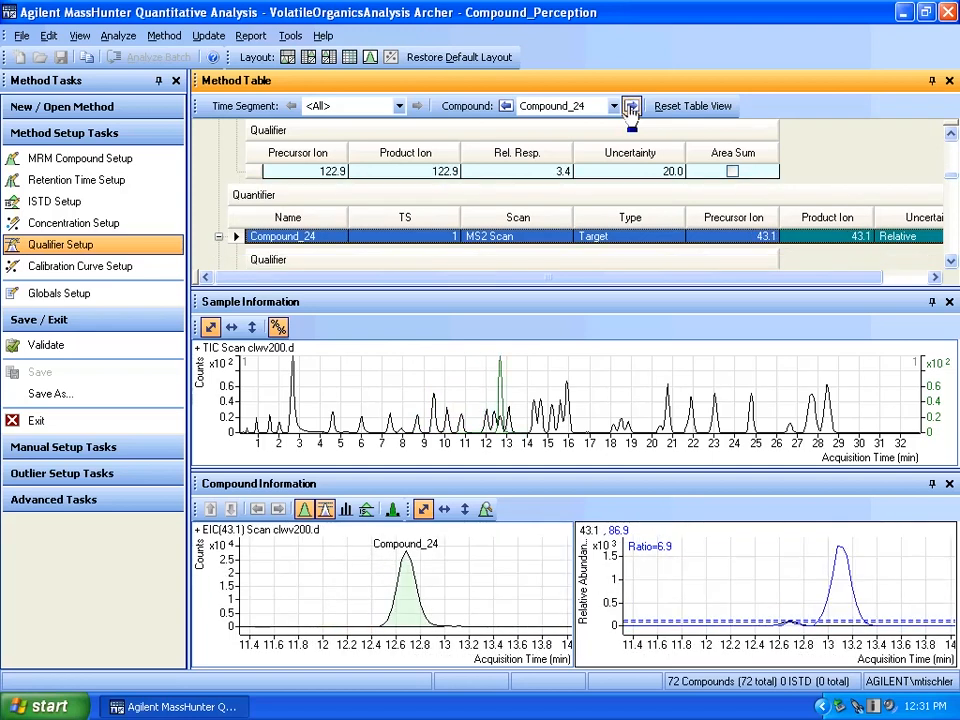
left_click(631, 106)
left_click(631, 106)
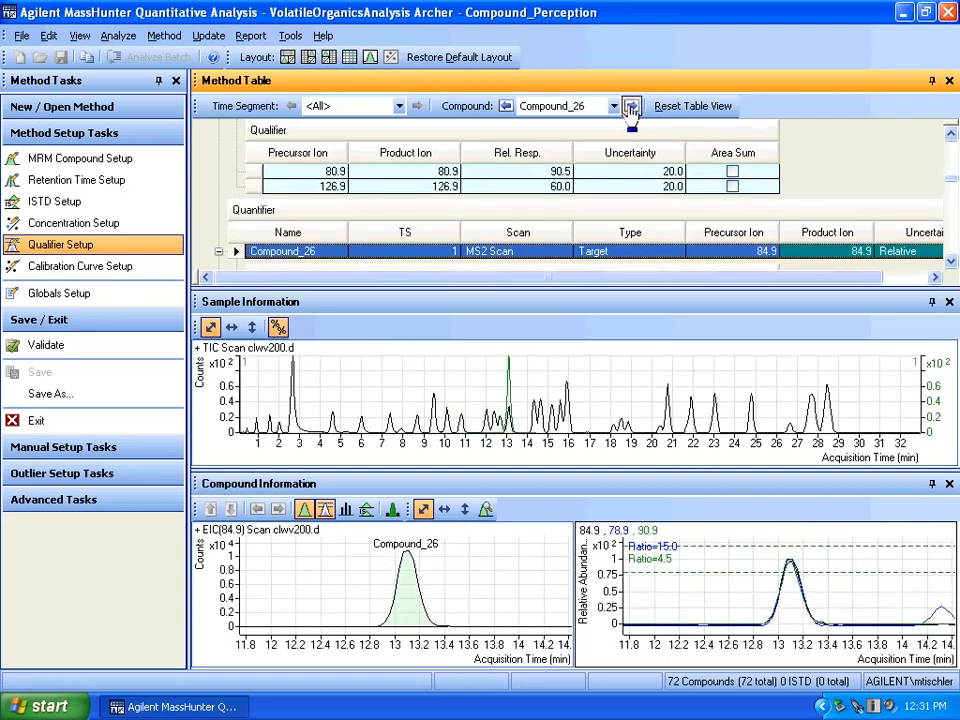
left_click(631, 106)
left_click(631, 106)
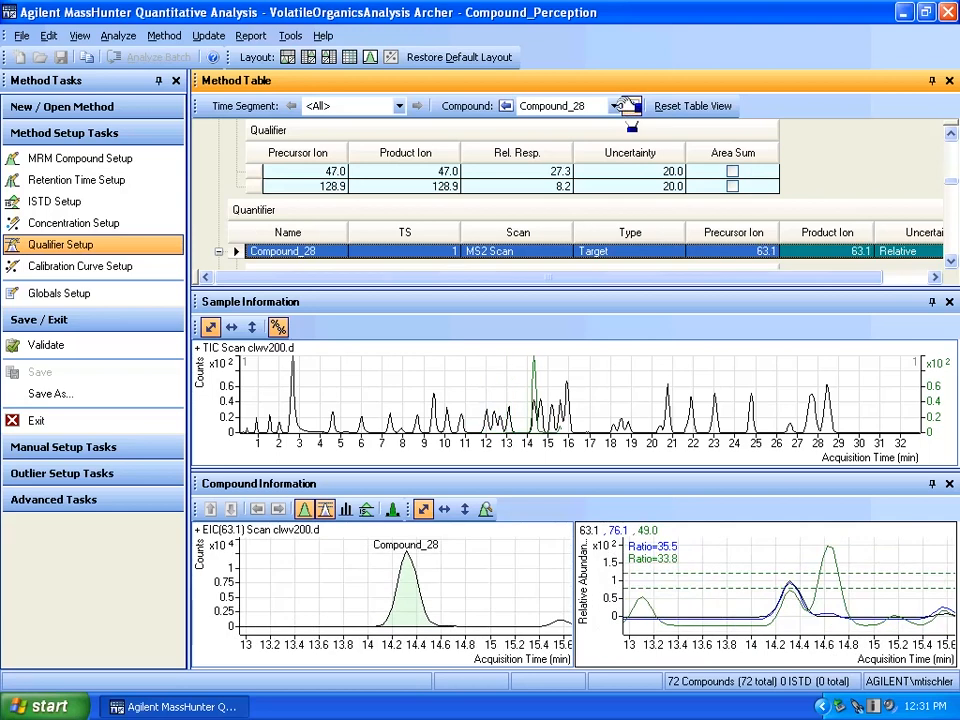
left_click(631, 106)
left_click(631, 106)
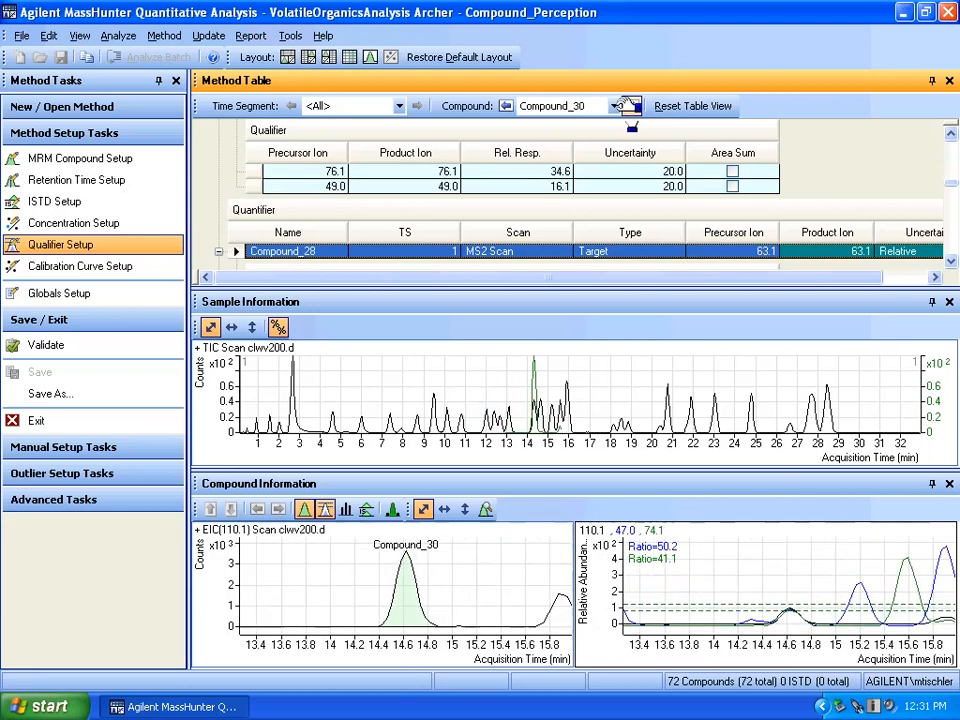
left_click(631, 106)
left_click(631, 106)
left_click(631, 106)
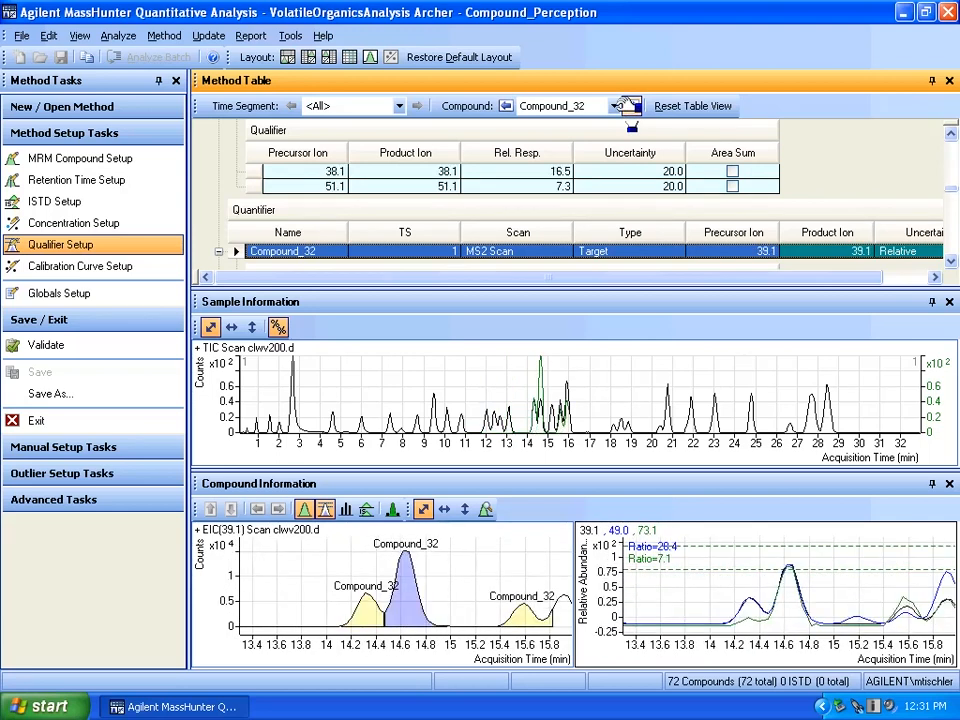
left_click(631, 106)
left_click(631, 106)
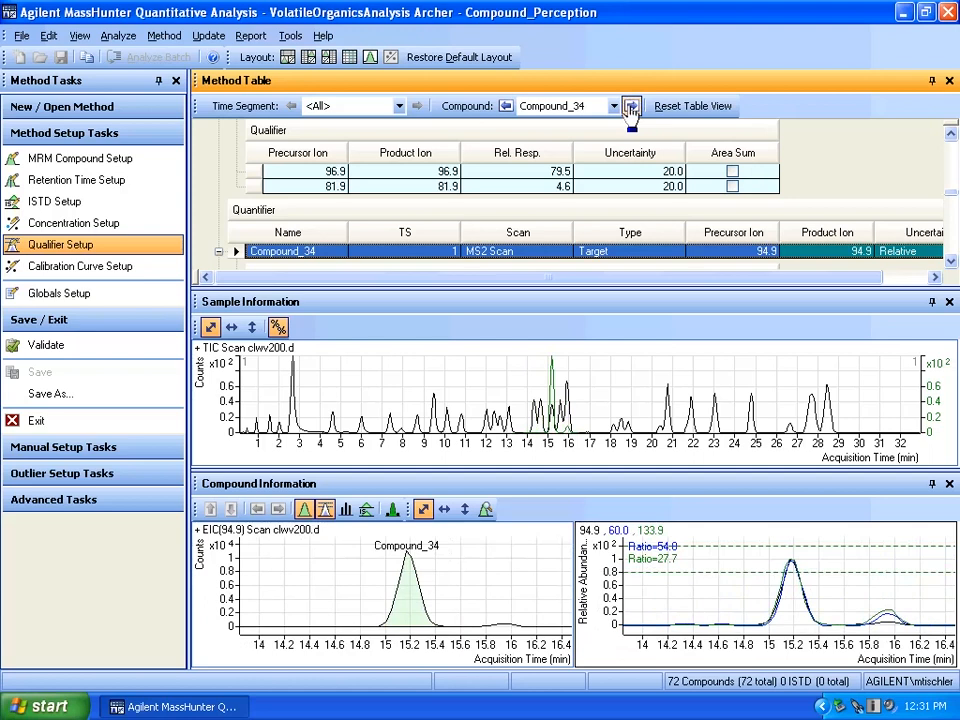
left_click(631, 106)
left_click(631, 106)
left_click(631, 106)
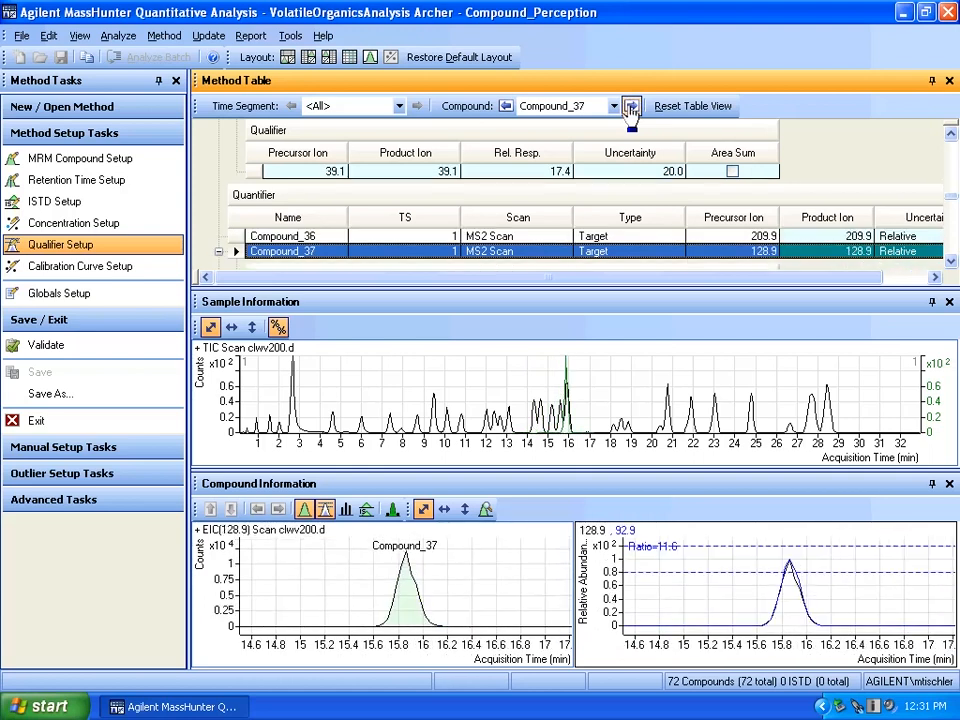
left_click(631, 106)
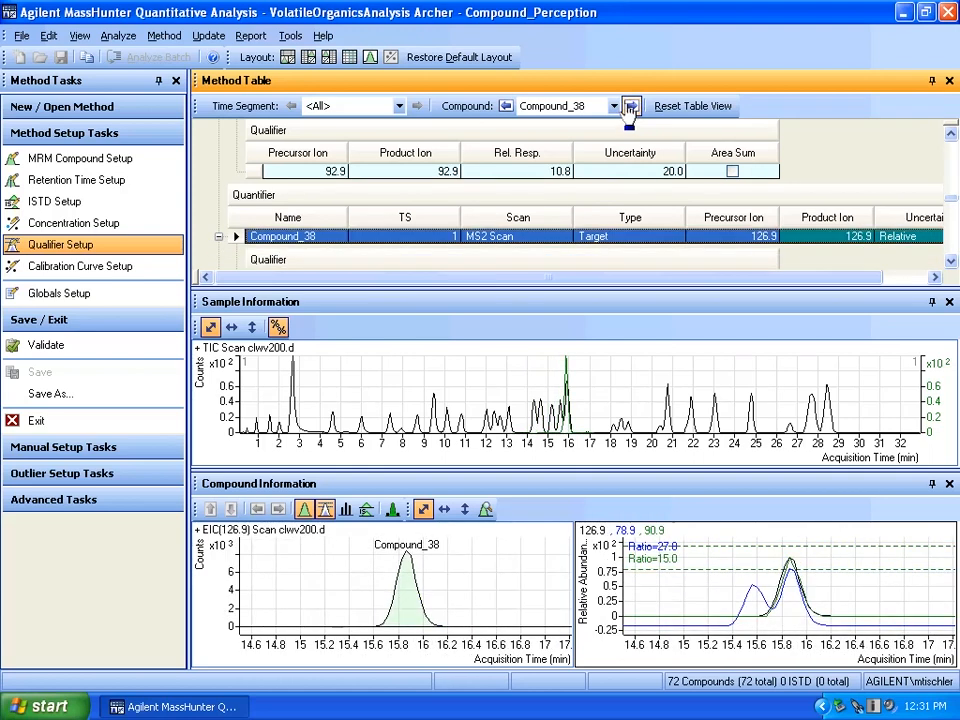